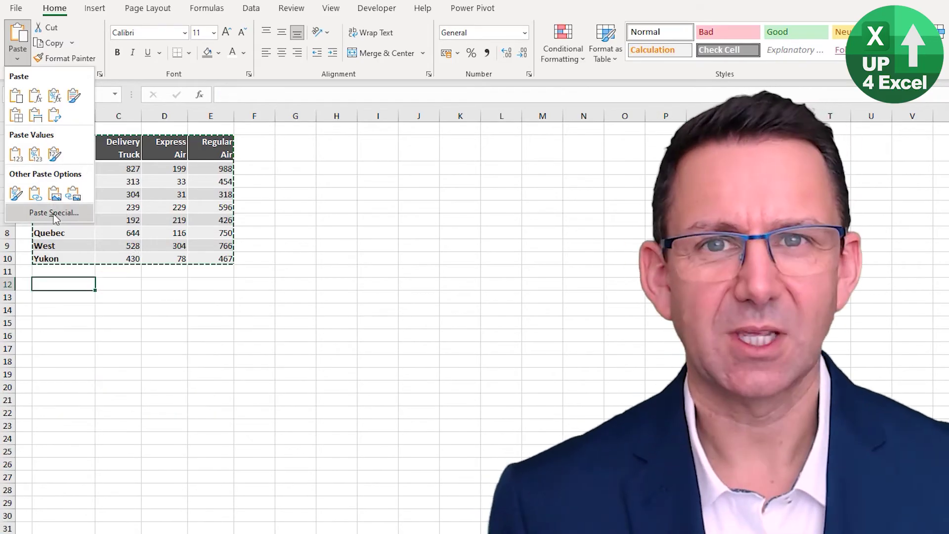
Choose Paste Special for the copied B2:E10 table with the Multiply operation selected.
{"action": "left_click", "coordinate": [55, 215]}
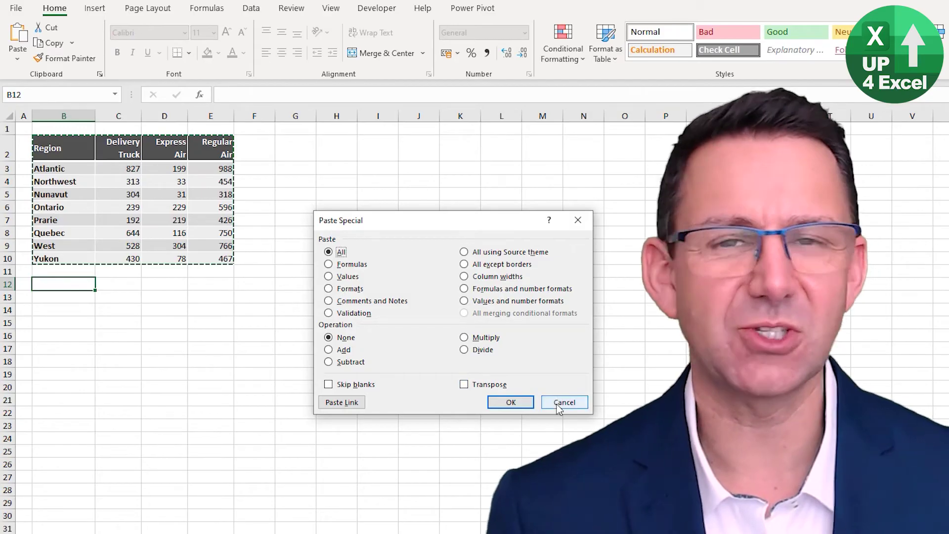
{"action": "left_click", "coordinate": [478, 338]}
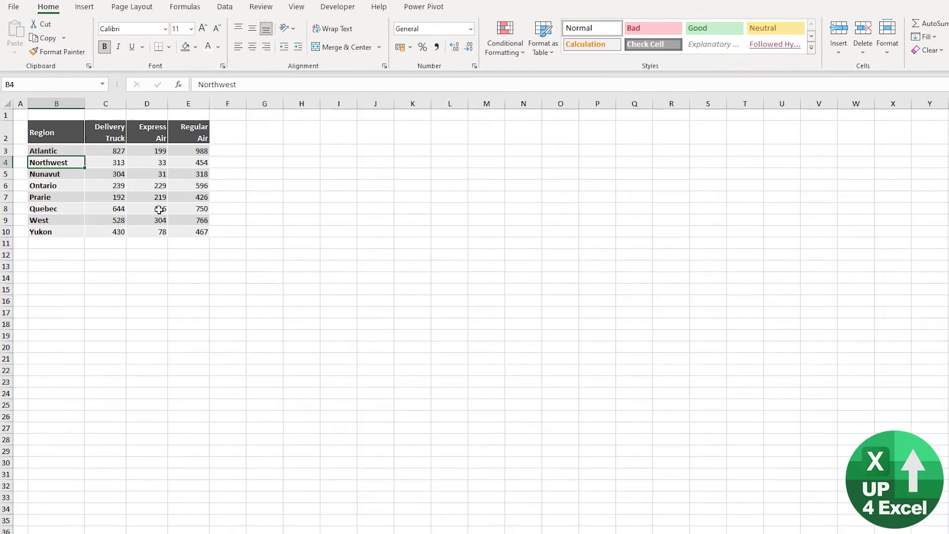
Copy the Region table and paste a fully formatted copy at G2.
{"action": "key", "text": "ctrl+a"}
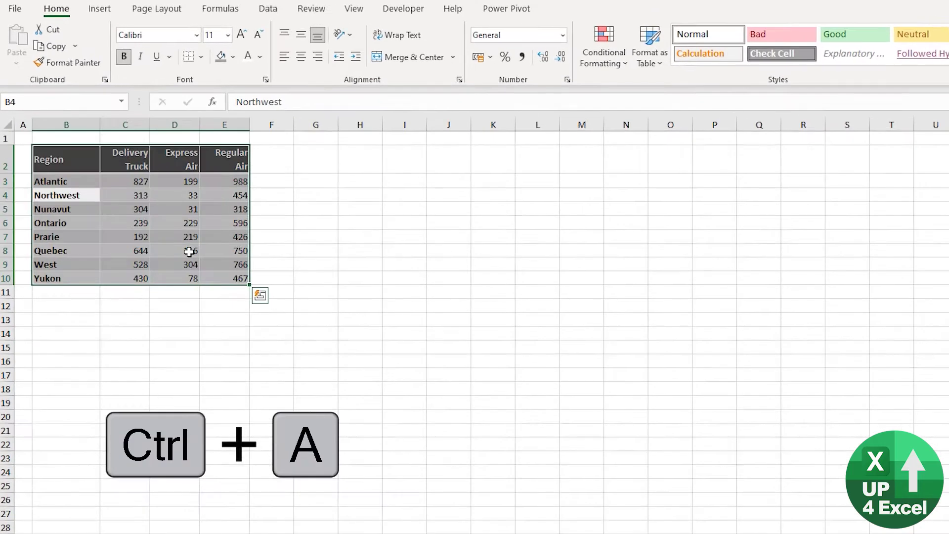
{"action": "key", "text": "ctrl+c"}
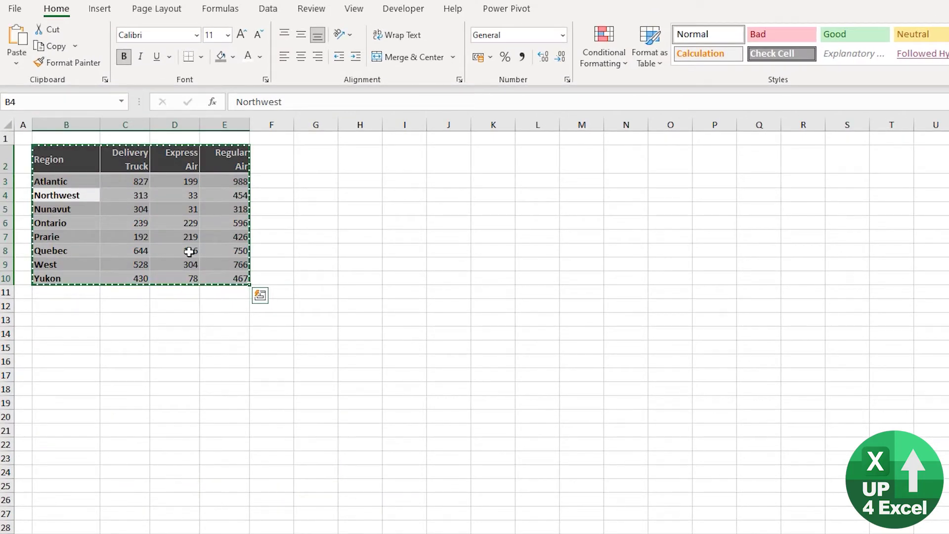
{"action": "left_click", "coordinate": [321, 159]}
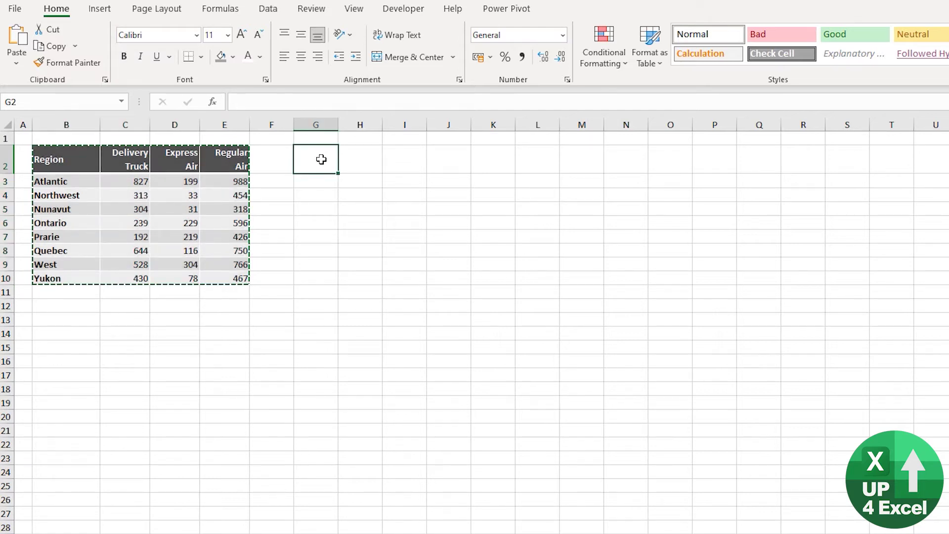
{"action": "key", "text": "ctrl+v"}
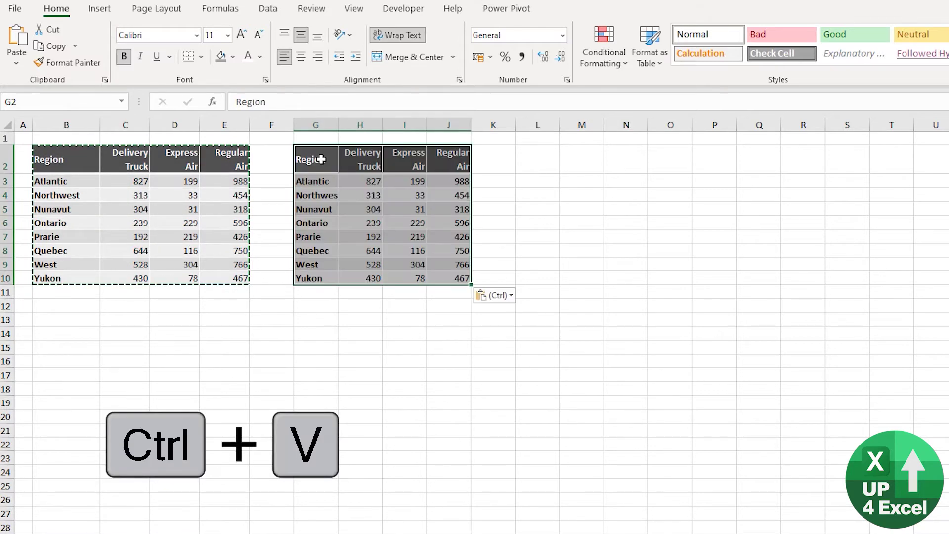
Re-paste the G2:J10 copy as Values & Number Formatting, dropping the dark header styling.
{"action": "left_click", "coordinate": [512, 296]}
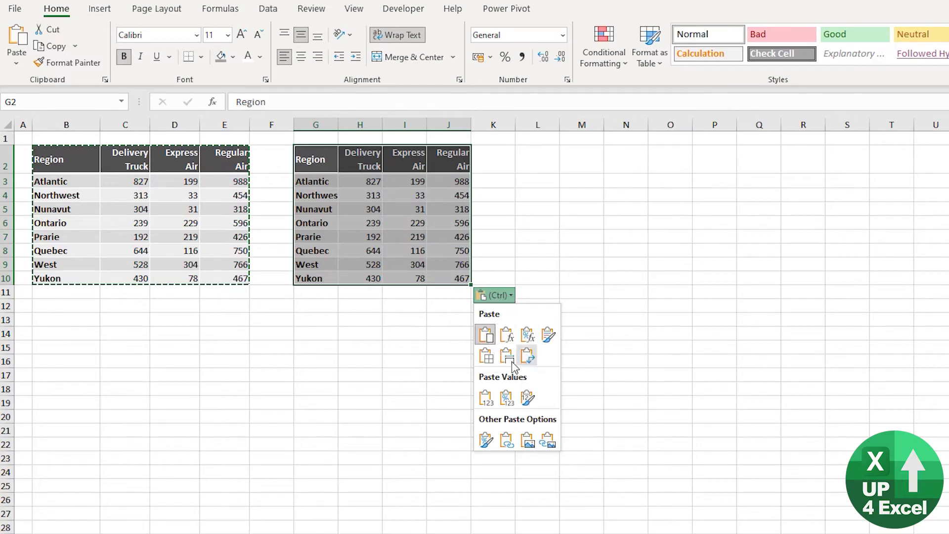
{"action": "left_click", "coordinate": [506, 295]}
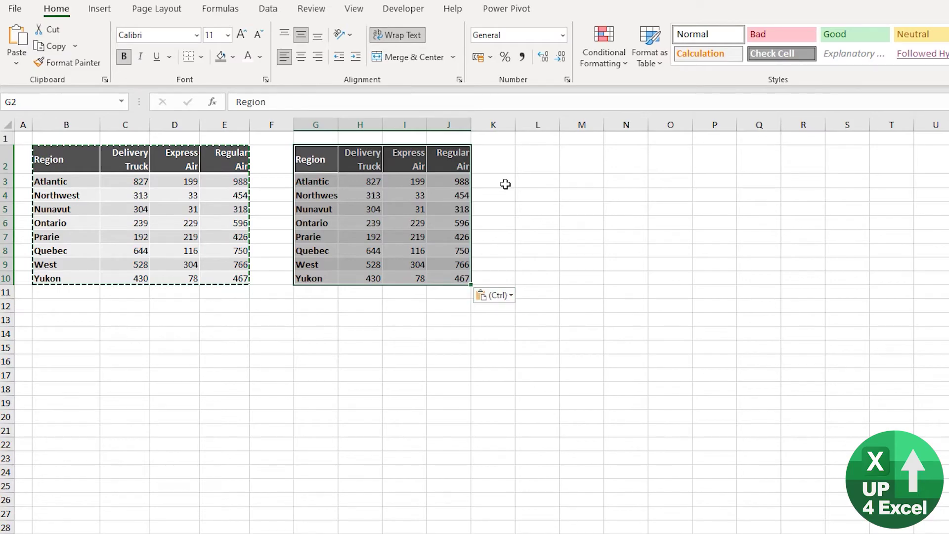
{"action": "key", "text": "ctrl"}
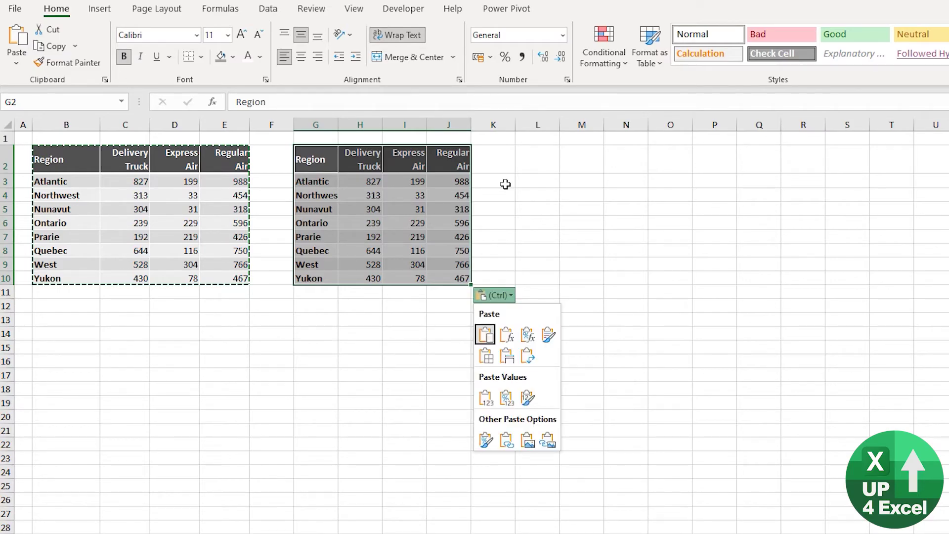
{"action": "key", "text": "Right"}
{"action": "key", "text": "Right"}
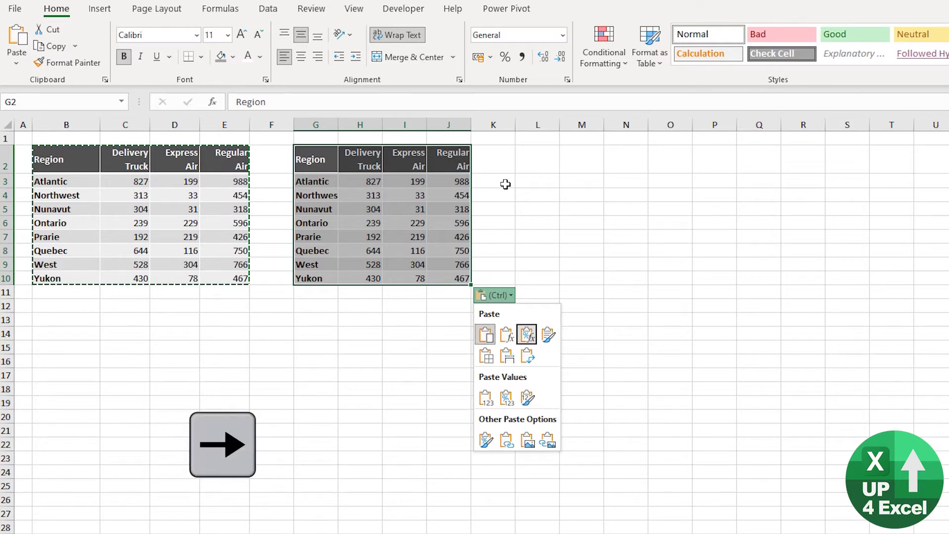
{"action": "key", "text": "Down"}
{"action": "key", "text": "Left"}
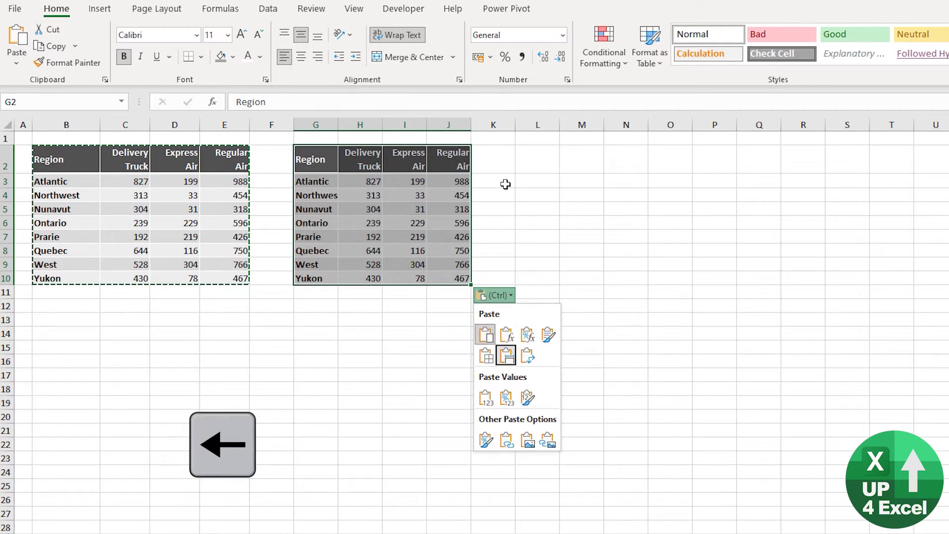
{"action": "key", "text": "Down"}
{"action": "key", "text": "Down"}
{"action": "key", "text": "Right"}
{"action": "key", "text": "Right"}
{"action": "key", "text": "Up"}
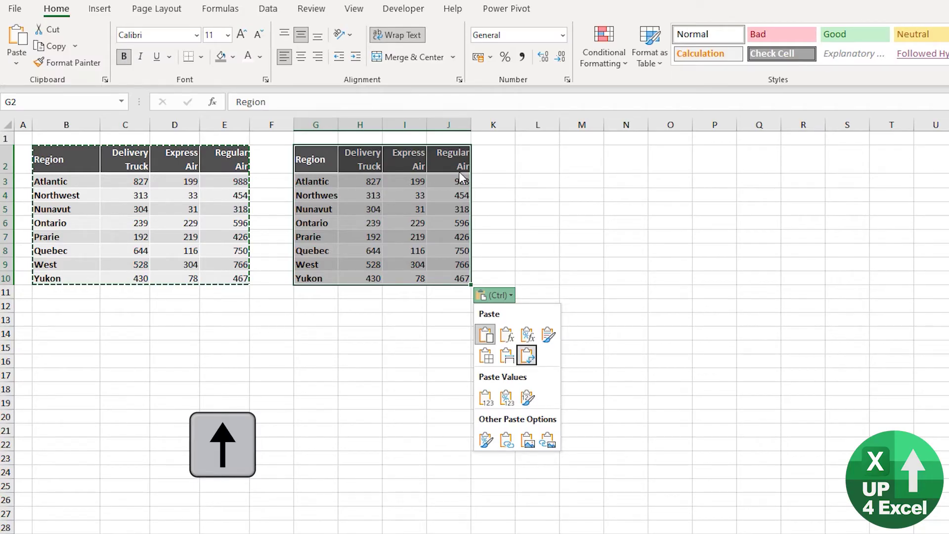
{"action": "key", "text": "Left"}
{"action": "key", "text": "Down"}
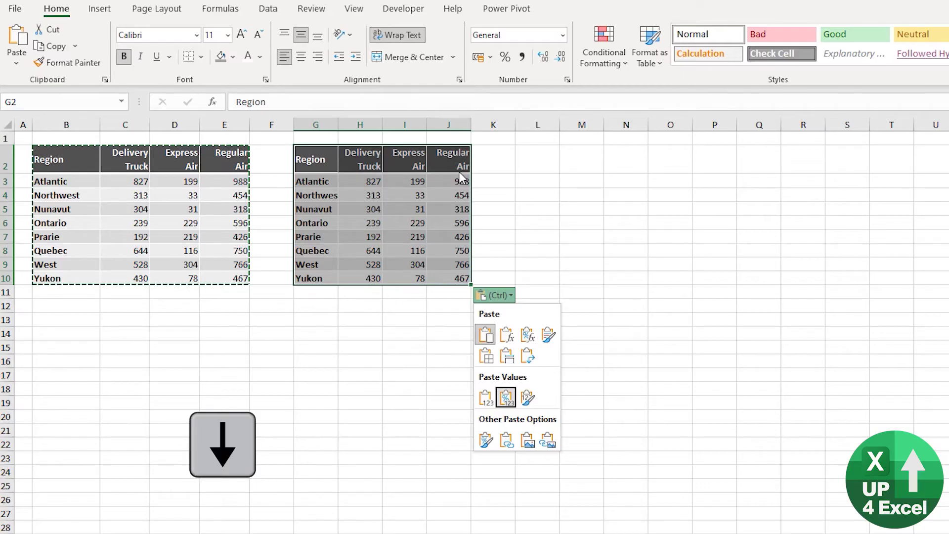
{"action": "key", "text": "Return"}
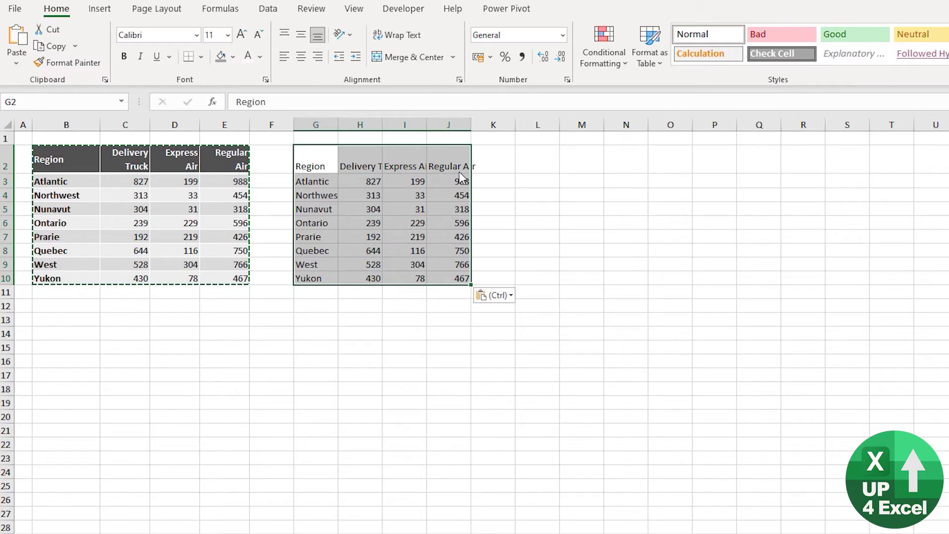
{"action": "key", "text": "ctrl"}
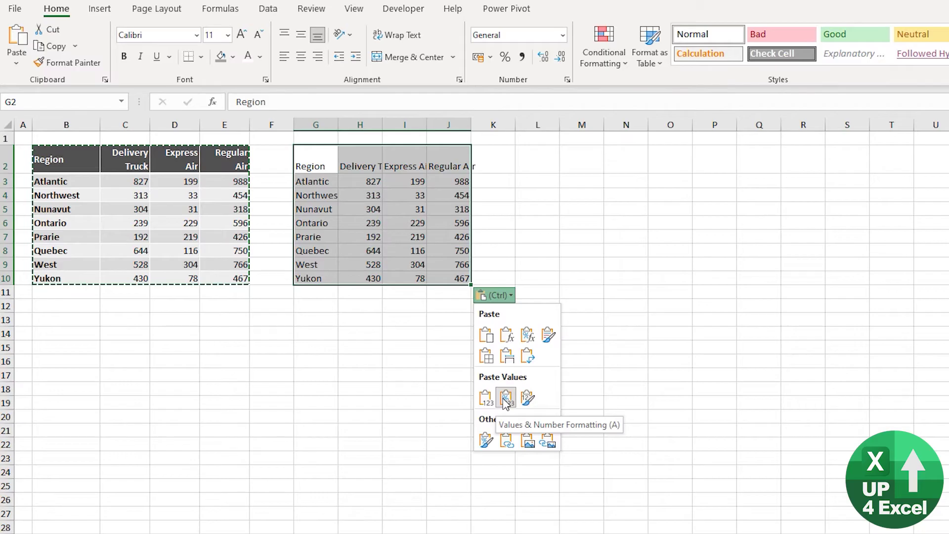
Transpose the G2 copy into G2:O5 with the Paste Options Transpose choice.
{"action": "left_click", "coordinate": [527, 356]}
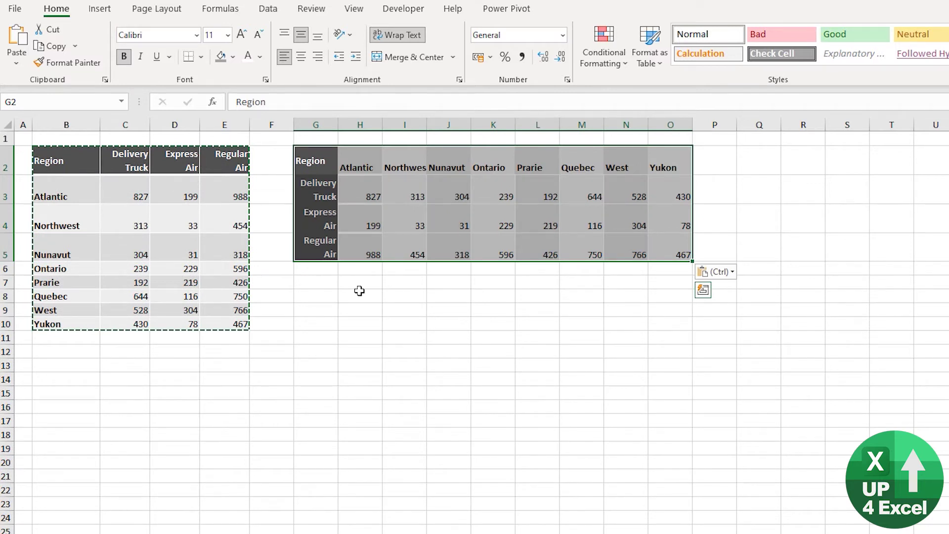
{"action": "left_click", "coordinate": [175, 254]}
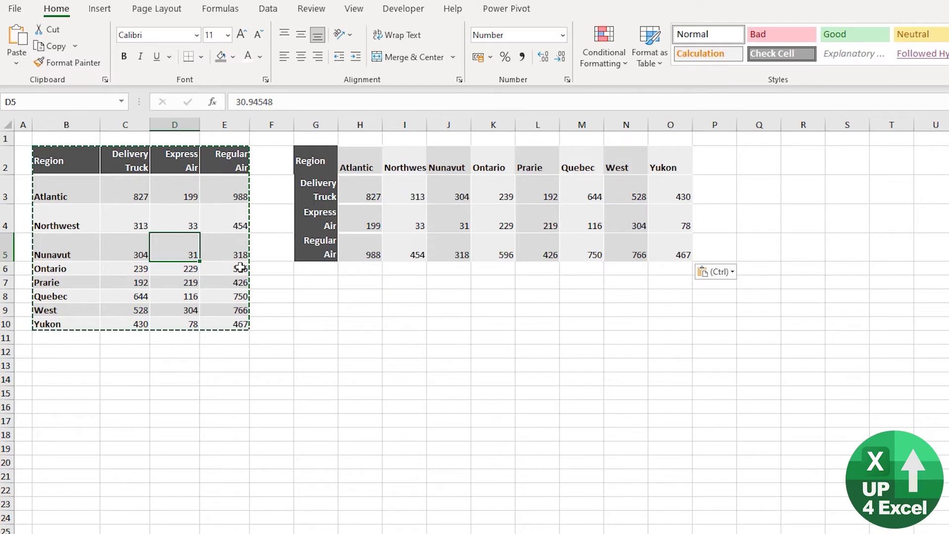
{"action": "key", "text": "ctrl+a"}
Paste a transposed copy of the Region table starting at B12.
{"action": "key", "text": "ctrl+c"}
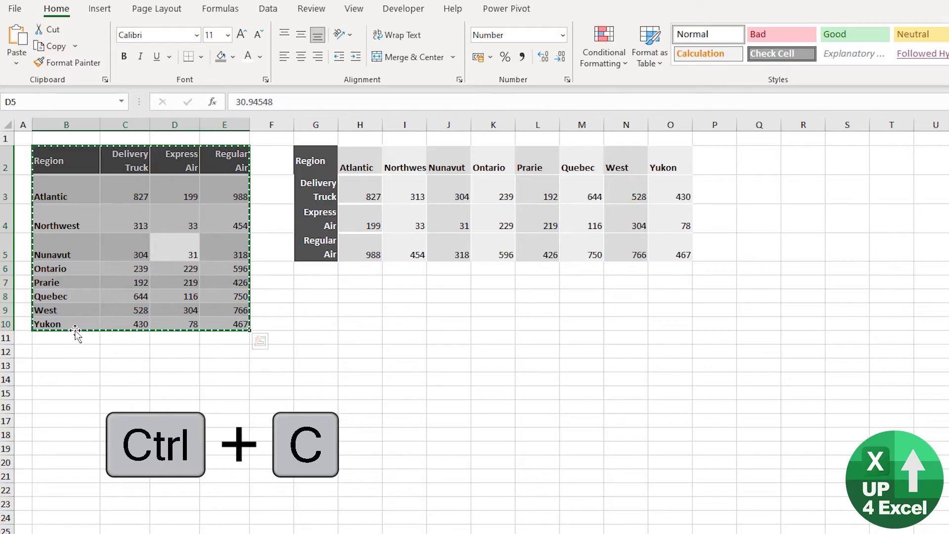
{"action": "left_click", "coordinate": [90, 355]}
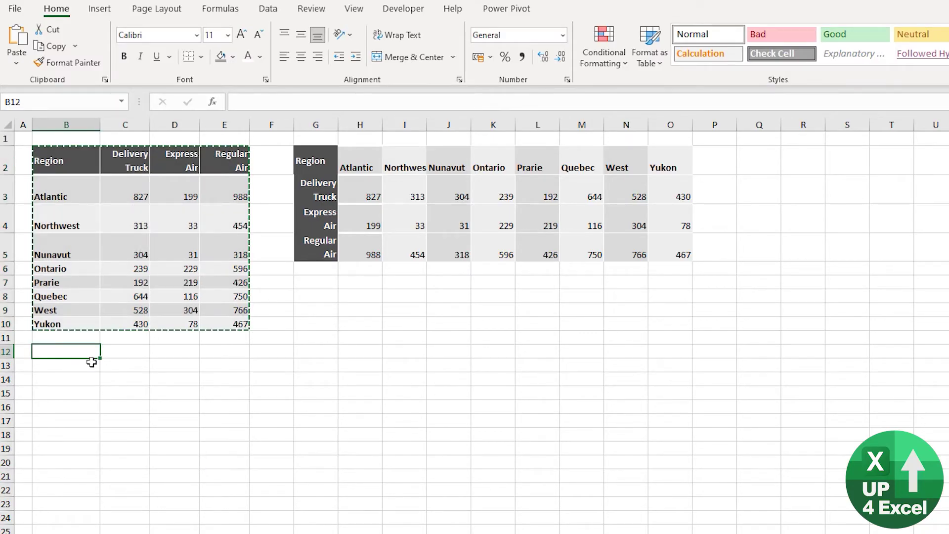
{"action": "key", "text": "ctrl+v"}
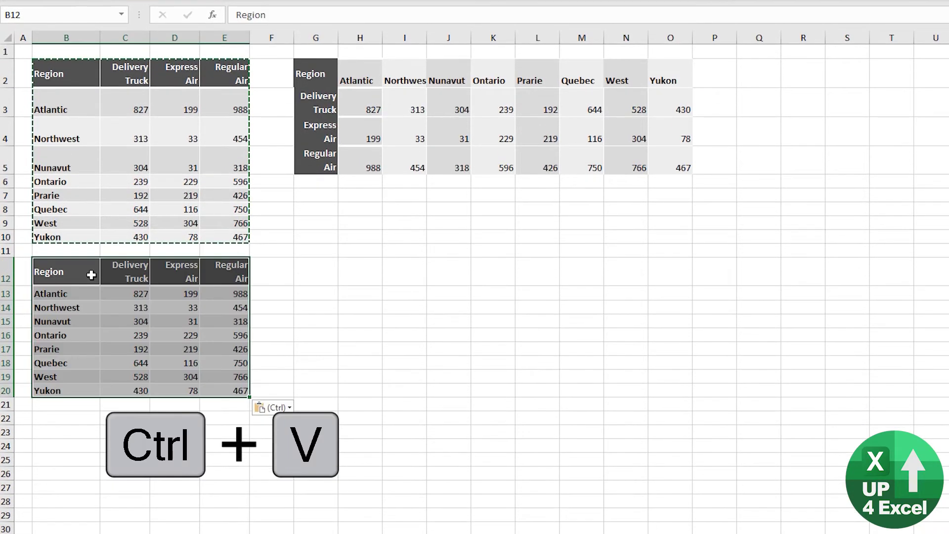
{"action": "key", "text": "ctrl"}
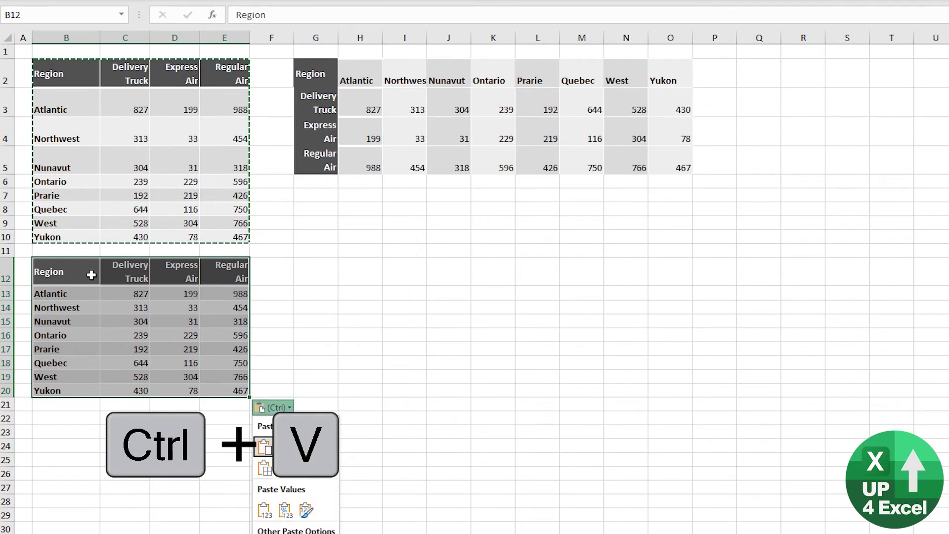
{"action": "key", "text": "t"}
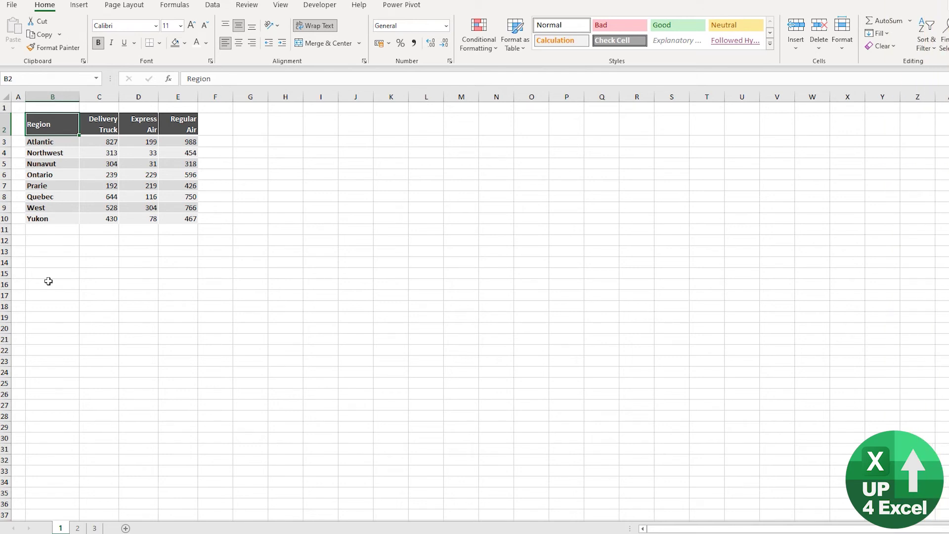
Copy the Region table again and bring up the shortcut menu at G2.
{"action": "key", "text": "ctrl+a"}
{"action": "key", "text": "ctrl+c"}
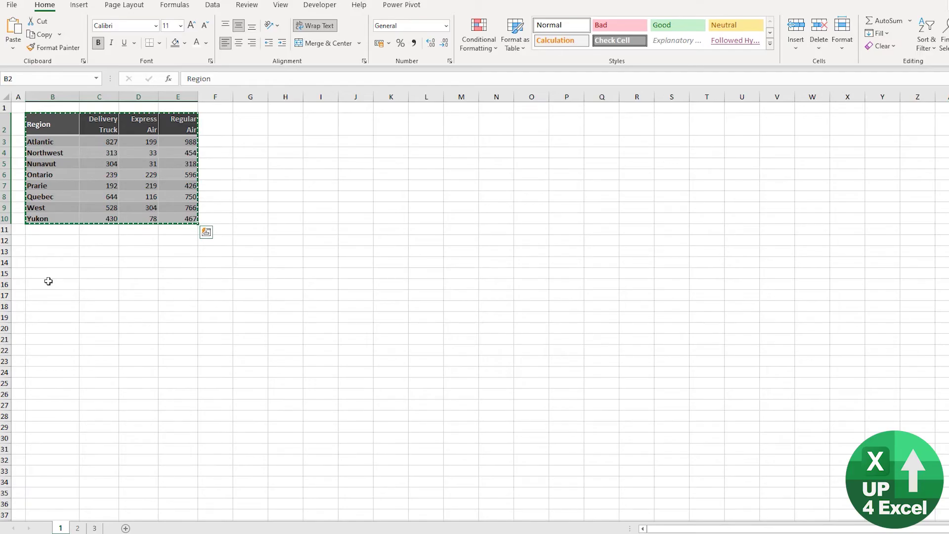
{"action": "key", "text": "Right"}
{"action": "key", "text": "Right"}
{"action": "key", "text": "Right"}
{"action": "key", "text": "Right"}
{"action": "key", "text": "Right"}
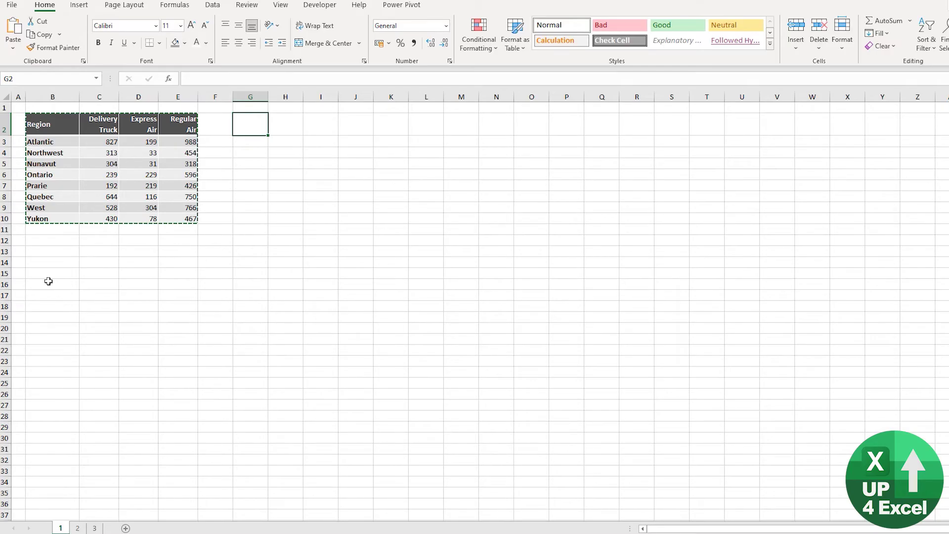
{"action": "key", "text": "Menu"}
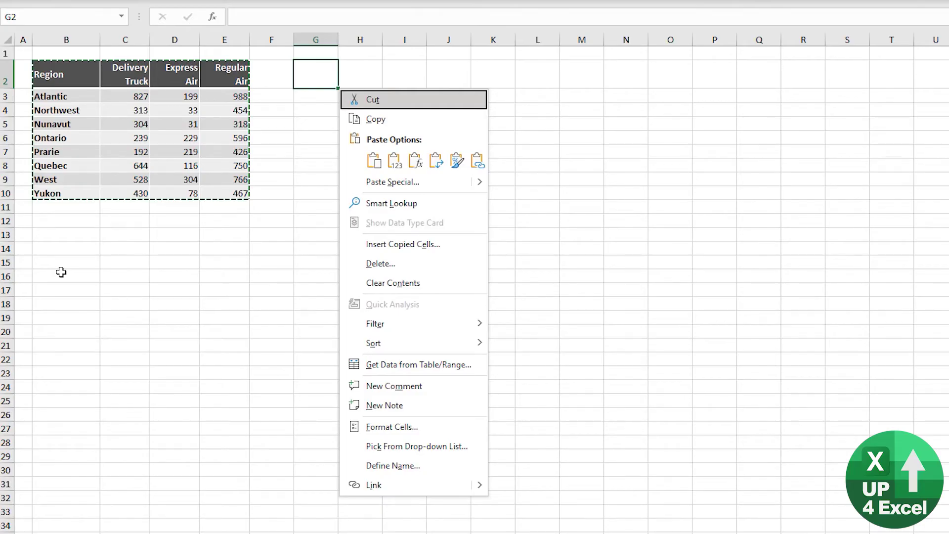
Preview the Paste, Values and Formulas choices for G2, then show the Paste Special submenu.
{"action": "key", "text": "Down"}
{"action": "key", "text": "Down"}
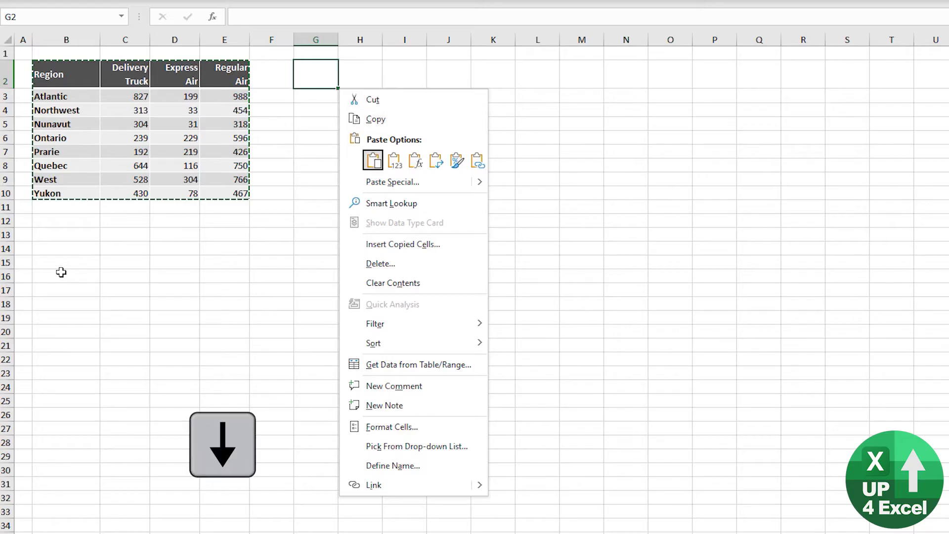
{"action": "key", "text": "Up"}
{"action": "key", "text": "Down"}
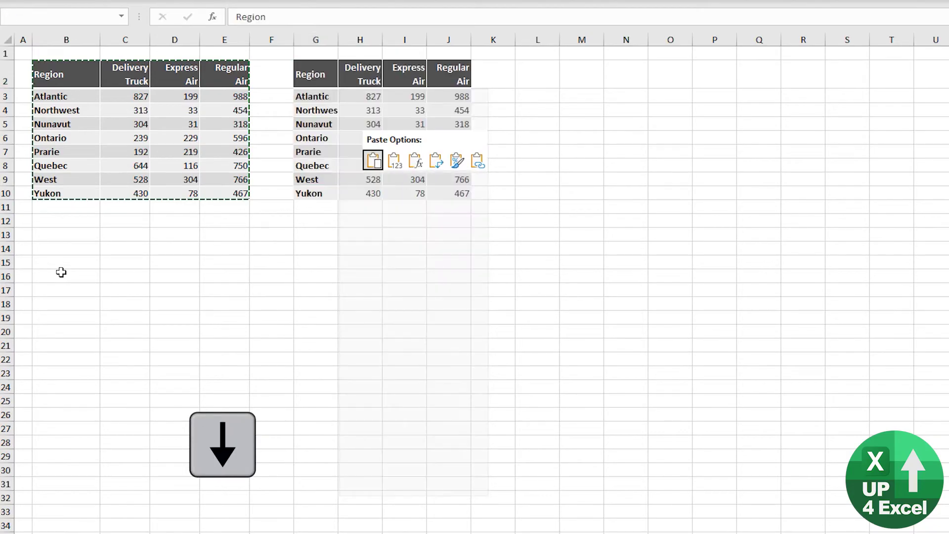
{"action": "key", "text": "Right"}
{"action": "key", "text": "Right"}
{"action": "key", "text": "Right"}
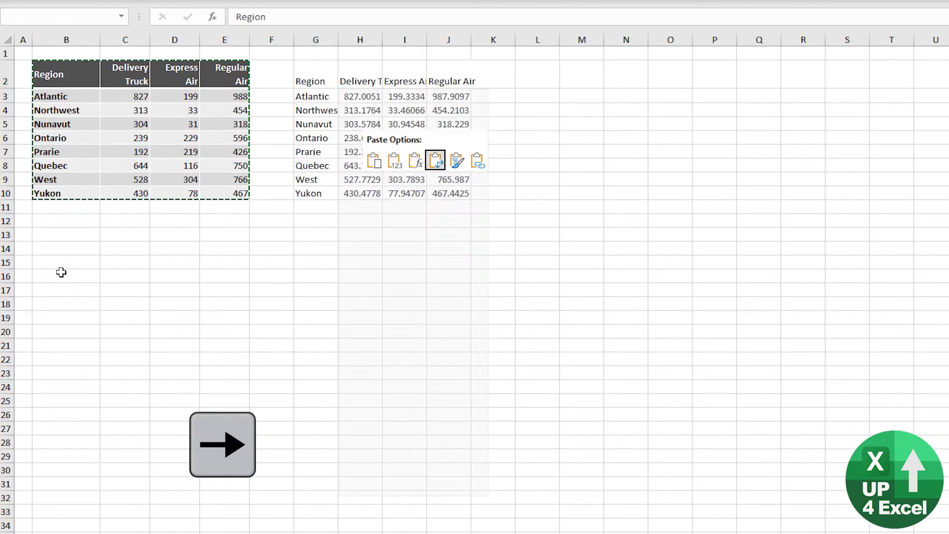
{"action": "key", "text": "Left"}
{"action": "key", "text": "Up"}
{"action": "key", "text": "Down"}
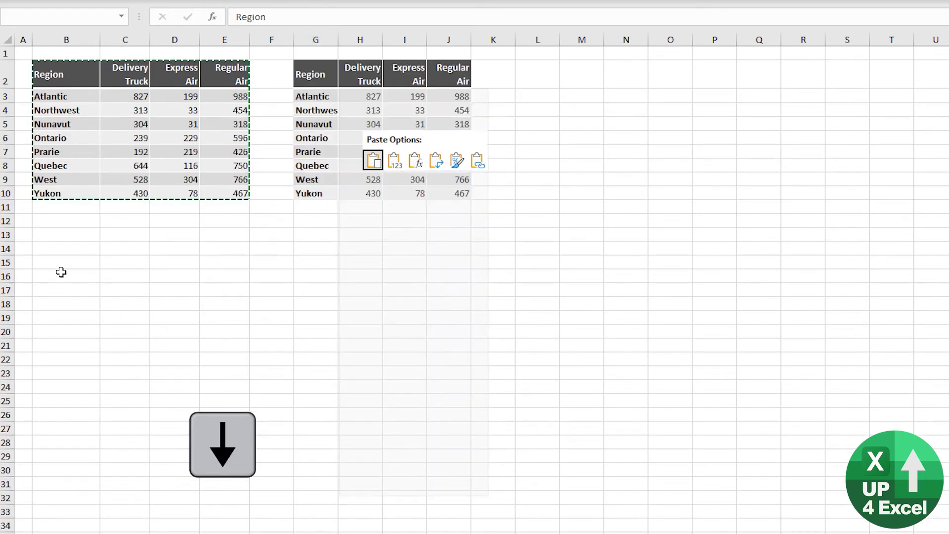
{"action": "key", "text": "Down"}
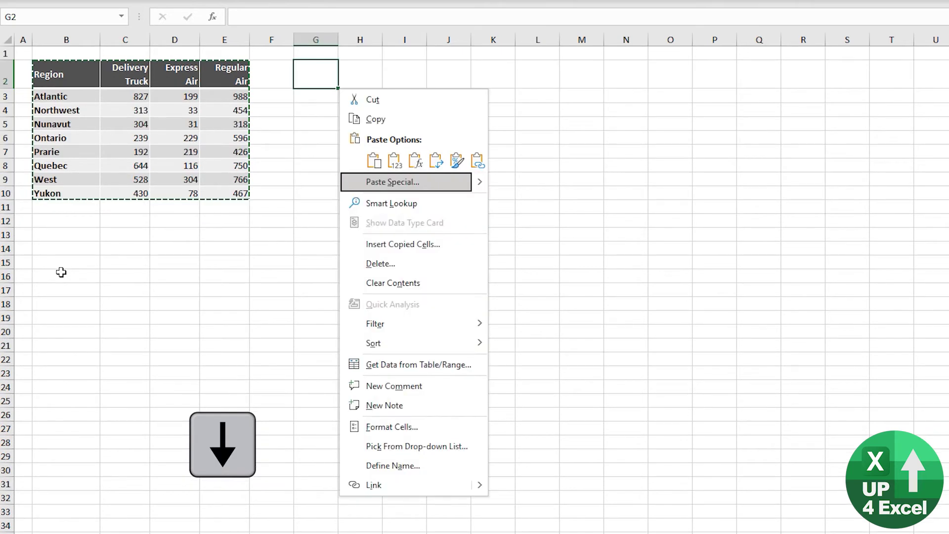
{"action": "key", "text": "Right"}
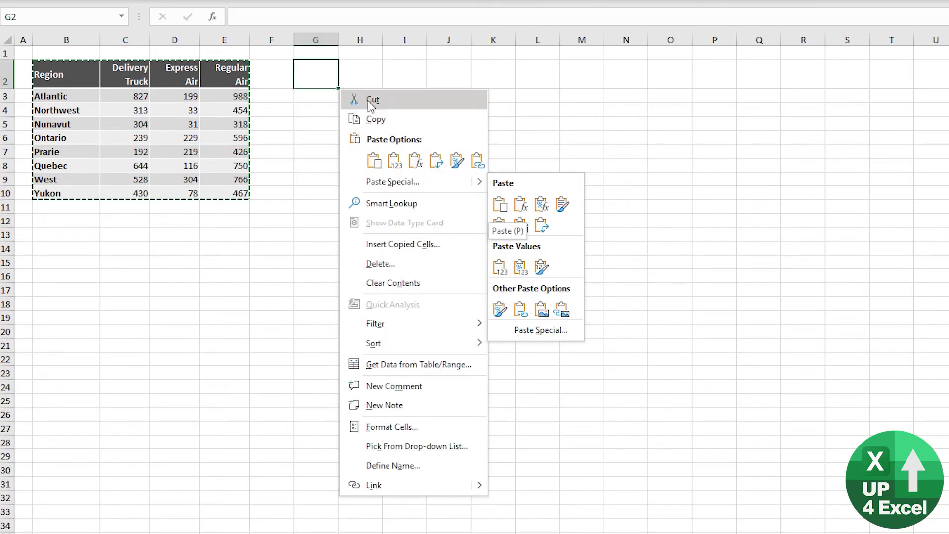
Paste only the table's values, unformatted, into G2:J10 via Paste Special > Values.
{"action": "left_click", "coordinate": [311, 77]}
{"action": "right_click", "coordinate": [311, 77]}
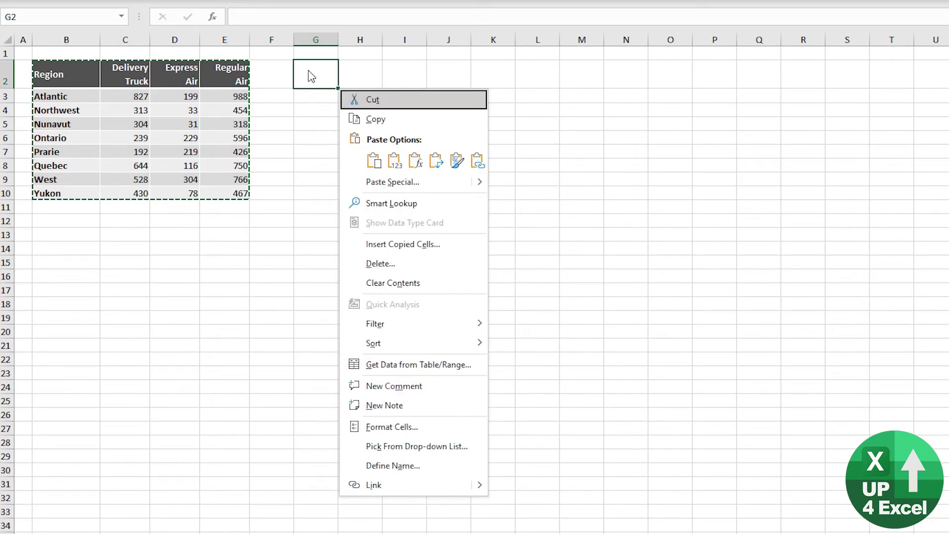
{"action": "key", "text": "Down"}
{"action": "key", "text": "Down"}
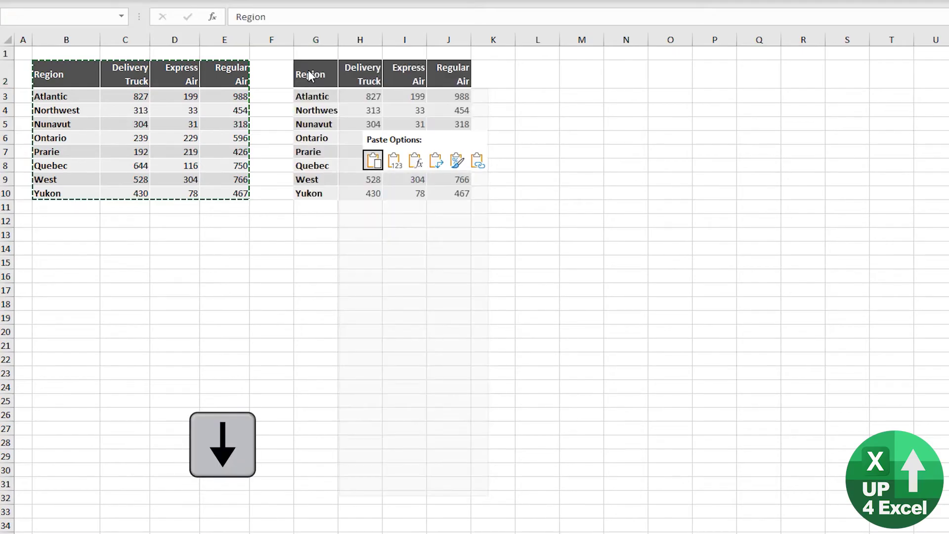
{"action": "key", "text": "Right"}
{"action": "key", "text": "Down"}
{"action": "key", "text": "Right"}
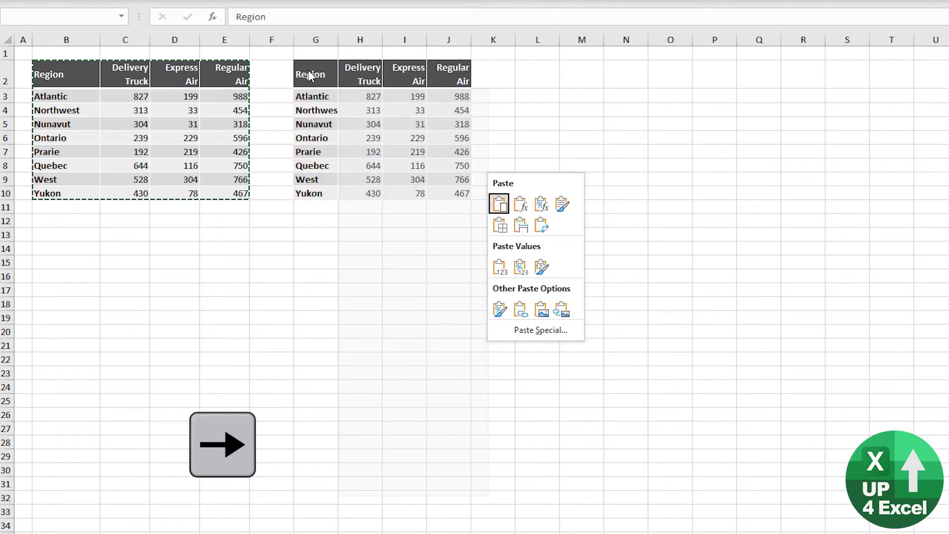
{"action": "key", "text": "v"}
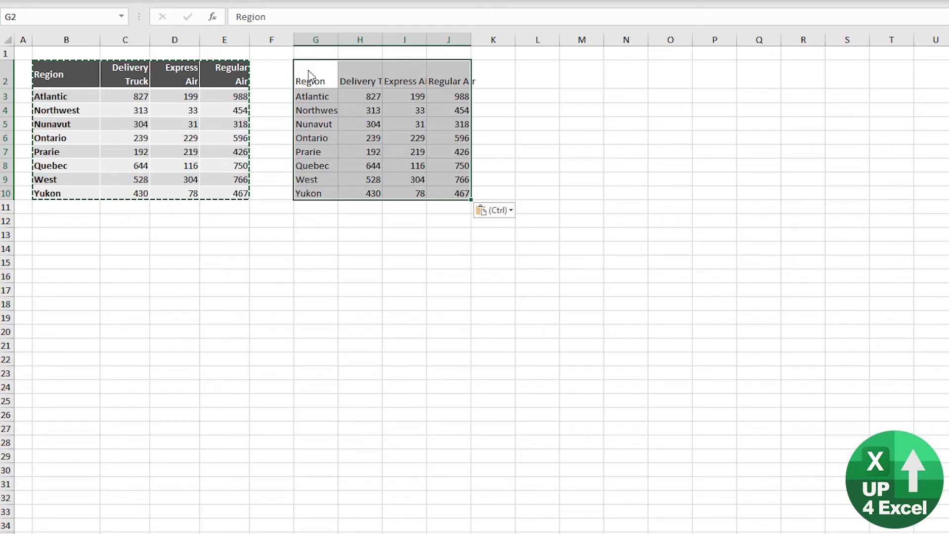
Paste the table transposed into G2:O5 through Paste Special > Transpose.
{"action": "key", "text": "shift+F10"}
{"action": "key", "text": "Down"}
{"action": "key", "text": "Down"}
{"action": "key", "text": "Down"}
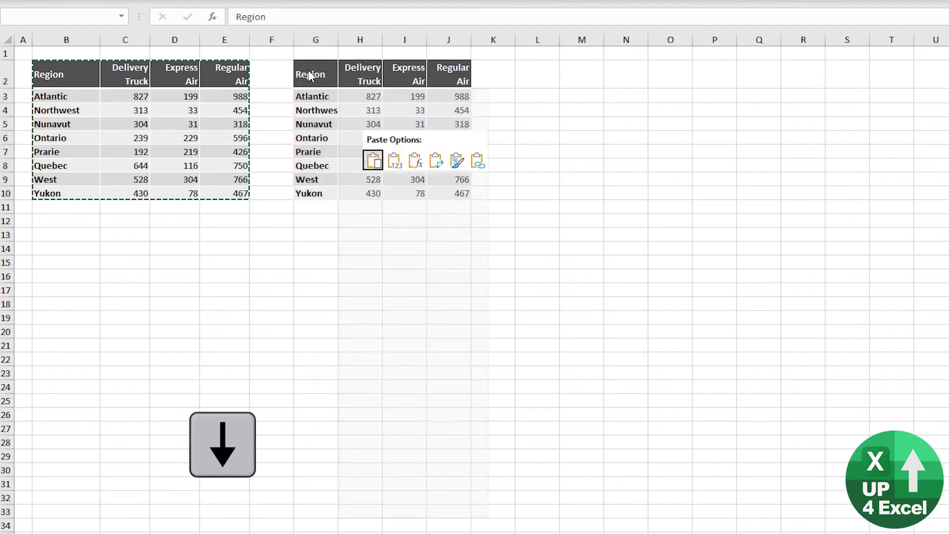
{"action": "key", "text": "Right"}
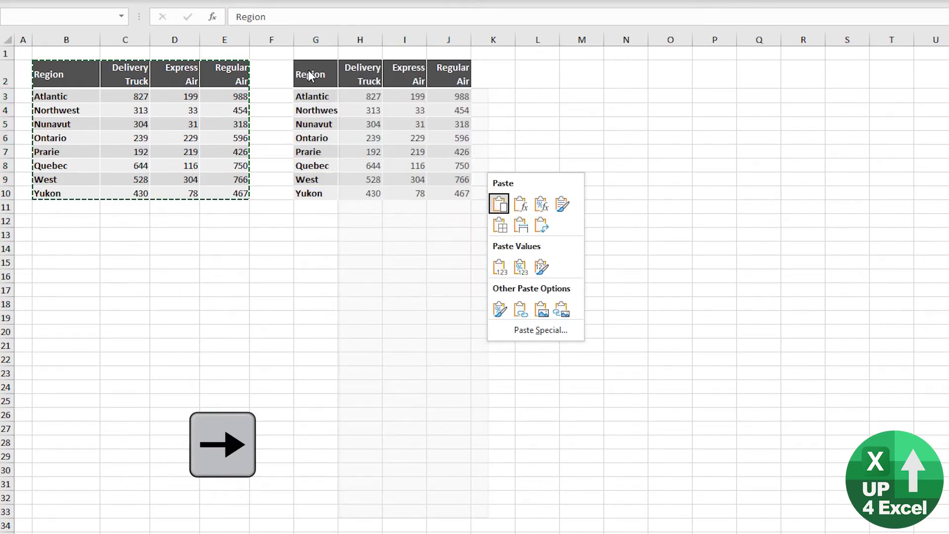
{"action": "key", "text": "t"}
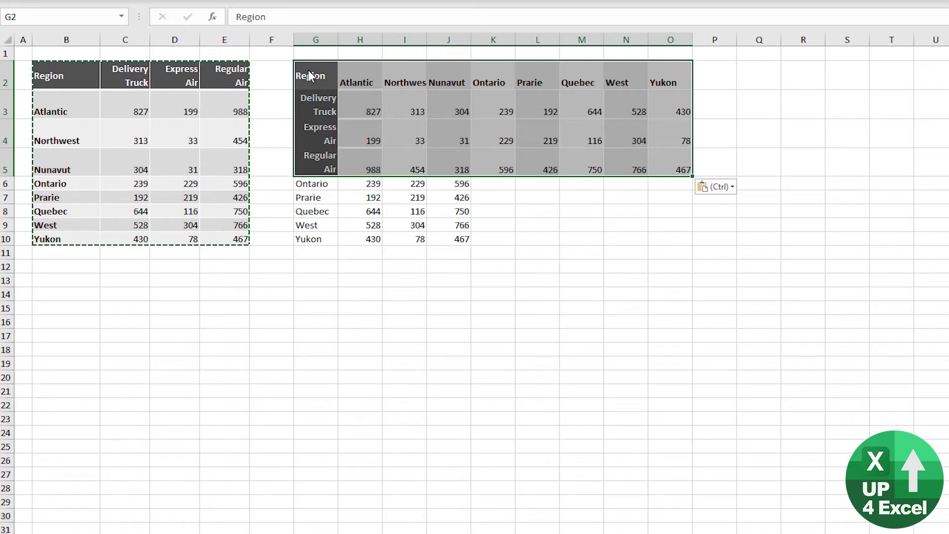
{"action": "key", "text": "Menu"}
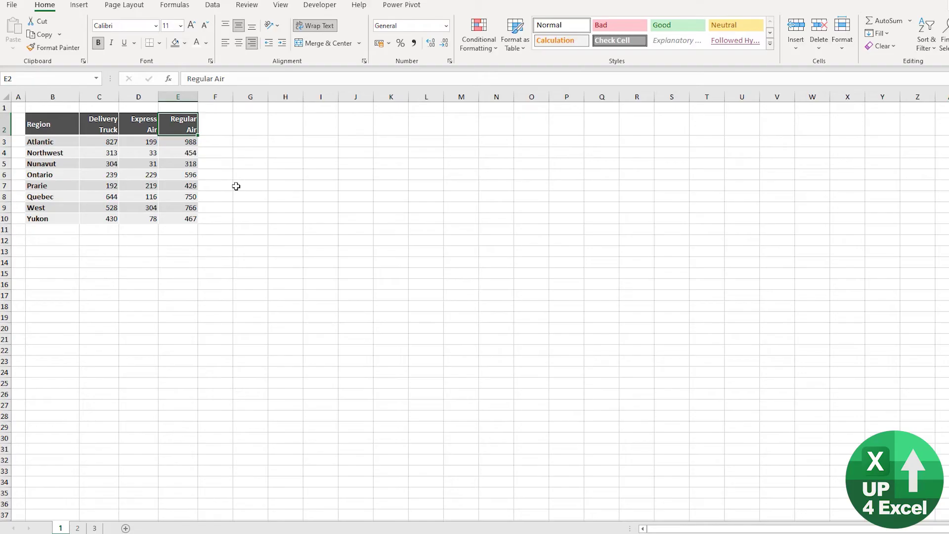
{"action": "key", "text": "ctrl+a"}
{"action": "key", "text": "ctrl+c"}
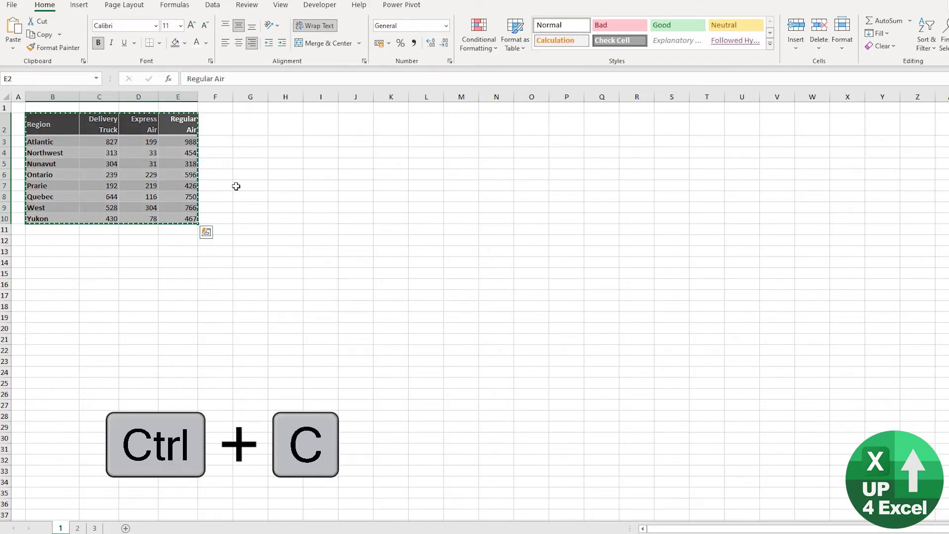
{"action": "key", "text": "Right"}
{"action": "key", "text": "Right"}
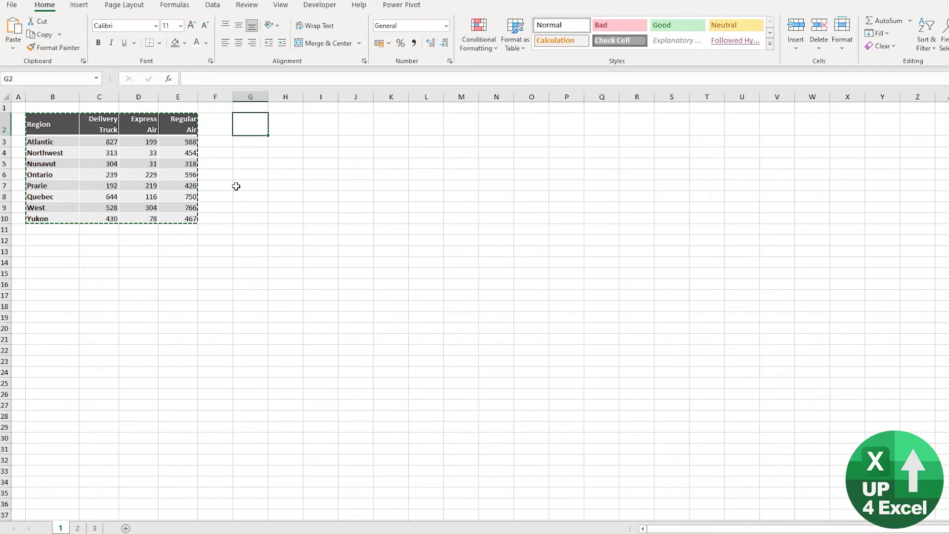
{"action": "key", "text": "ctrl+alt+v"}
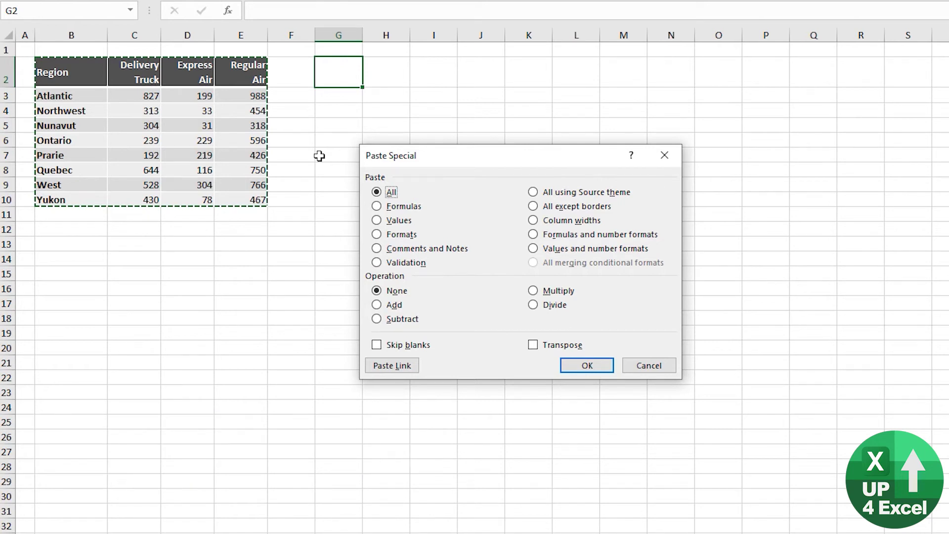
{"action": "key", "text": "Down"}
{"action": "key", "text": "Down"}
{"action": "key", "text": "Down"}
{"action": "key", "text": "Up"}
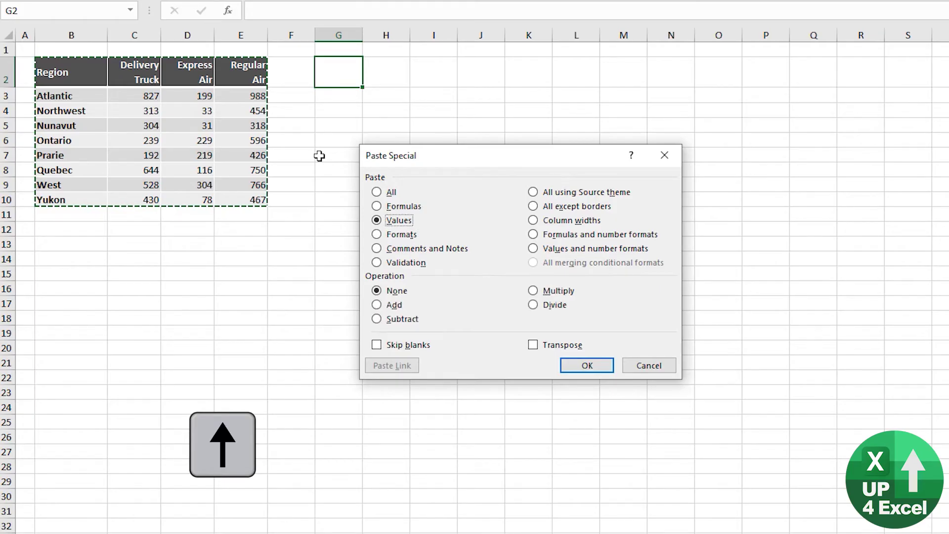
{"action": "key", "text": "Up"}
{"action": "key", "text": "Tab"}
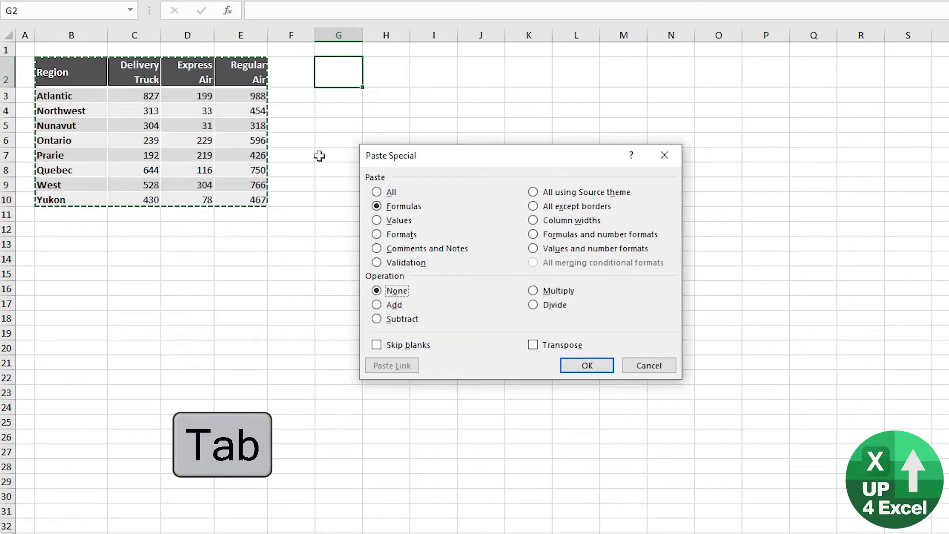
{"action": "key", "text": "Down"}
{"action": "key", "text": "Tab"}
{"action": "key", "text": "space"}
{"action": "key", "text": "space"}
{"action": "key", "text": "space"}
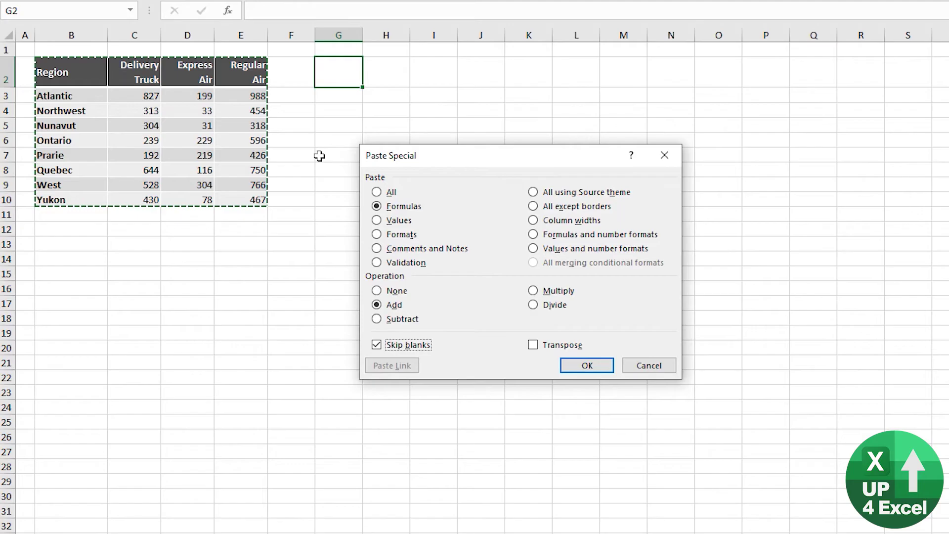
{"action": "key", "text": "e"}
{"action": "key", "text": "m"}
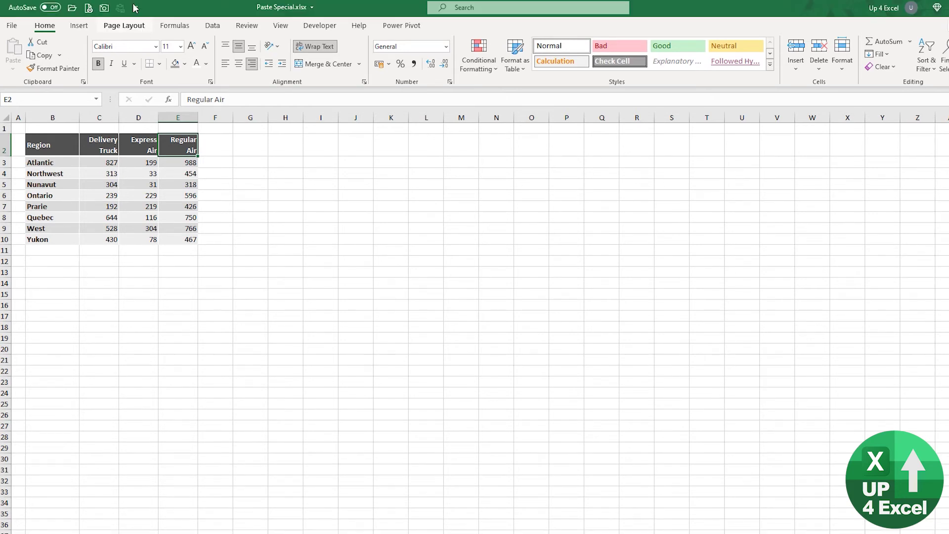
Bring up the Quick Access Toolbar settings listing All Commands.
{"action": "left_click", "coordinate": [108, 5]}
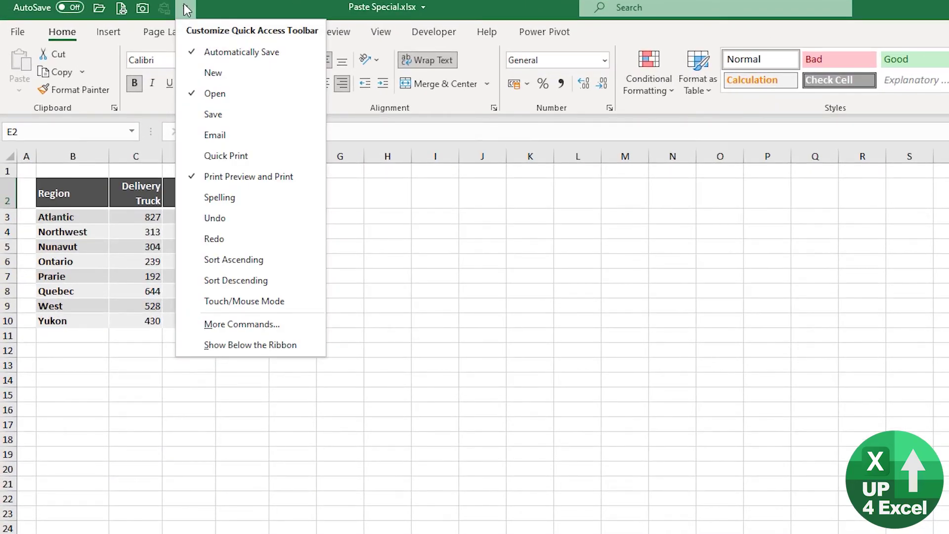
{"action": "left_click", "coordinate": [254, 331]}
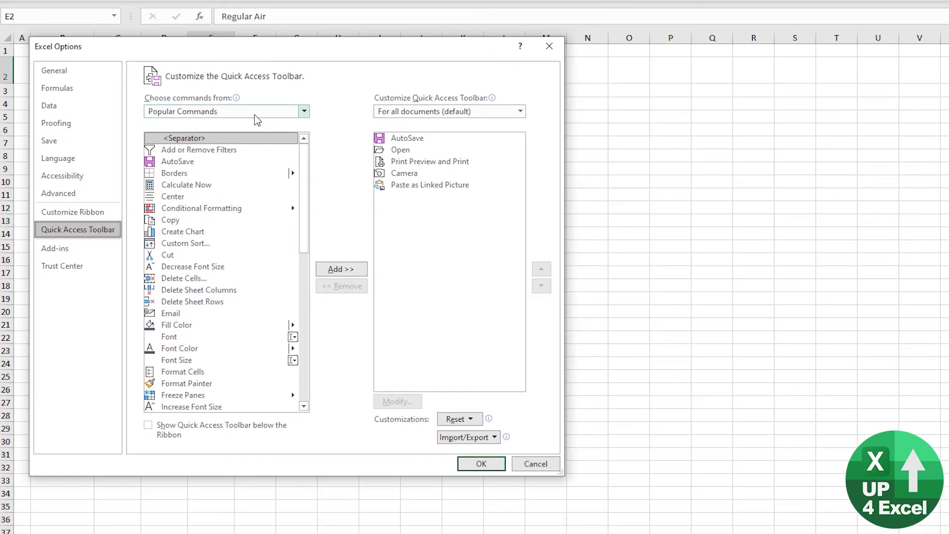
{"action": "left_click", "coordinate": [210, 159]}
{"action": "left_click", "coordinate": [208, 193]}
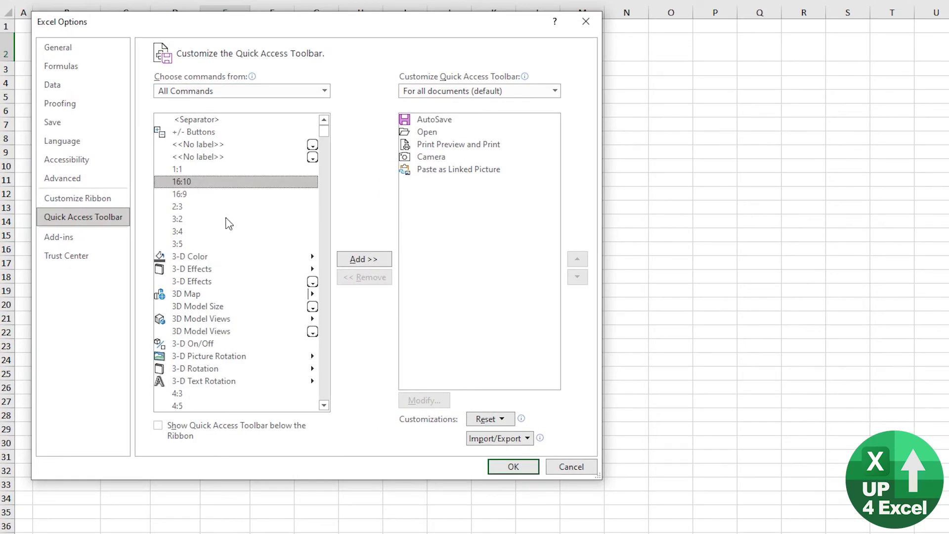
Add Paste as Linked Picture to the Quick Access Toolbar and close Excel Options.
{"action": "key", "text": "p"}
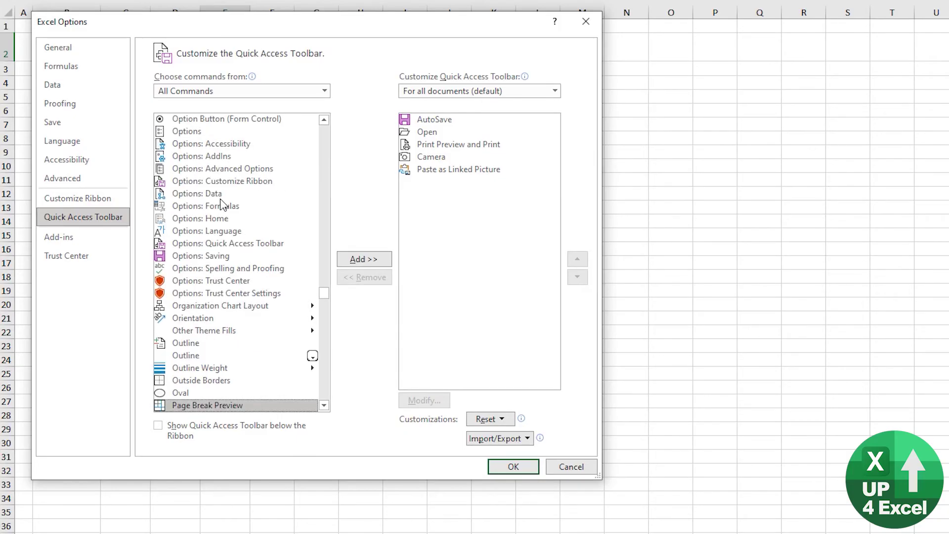
{"action": "key", "text": "Down"}
{"action": "key", "text": "Down"}
{"action": "key", "text": "Down"}
{"action": "key", "text": "Down"}
{"action": "key", "text": "Down"}
{"action": "key", "text": "Down"}
{"action": "key", "text": "Down"}
{"action": "key", "text": "Down"}
{"action": "key", "text": "Down"}
{"action": "key", "text": "Down"}
{"action": "key", "text": "Down"}
{"action": "key", "text": "Down"}
{"action": "key", "text": "Down"}
{"action": "key", "text": "Down"}
{"action": "key", "text": "Down"}
{"action": "key", "text": "Down"}
{"action": "key", "text": "Down"}
{"action": "key", "text": "Down"}
{"action": "key", "text": "Down"}
{"action": "key", "text": "Down"}
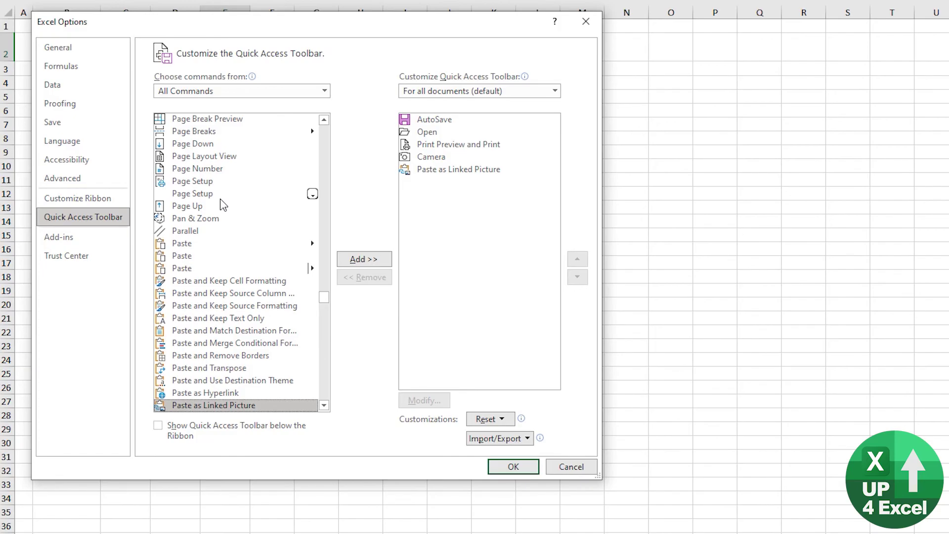
{"action": "key", "text": "Down"}
{"action": "key", "text": "Down"}
{"action": "key", "text": "Down"}
{"action": "key", "text": "Down"}
{"action": "key", "text": "Down"}
{"action": "key", "text": "Down"}
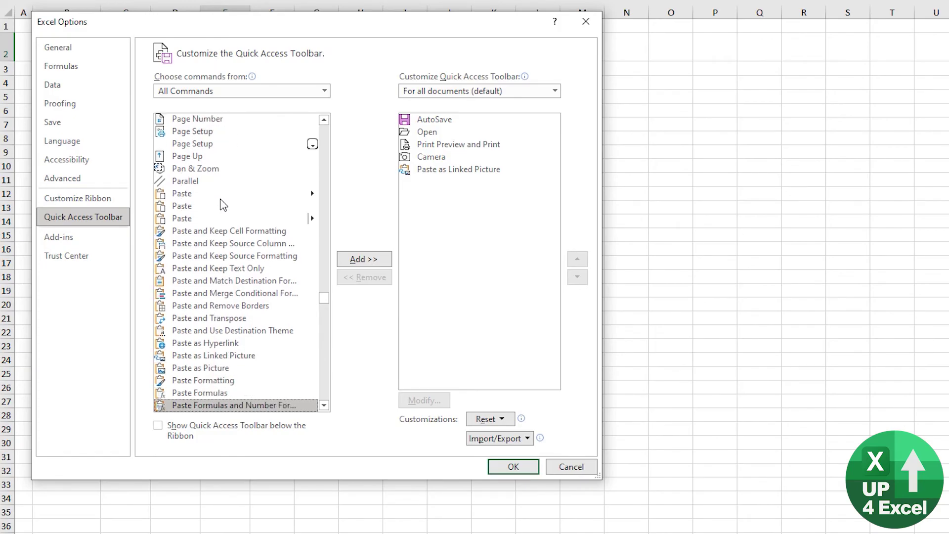
{"action": "key", "text": "Up"}
{"action": "key", "text": "Up"}
{"action": "key", "text": "Up"}
{"action": "key", "text": "Up"}
{"action": "key", "text": "Up"}
{"action": "key", "text": "Up"}
{"action": "key", "text": "Up"}
{"action": "key", "text": "Up"}
{"action": "key", "text": "Up"}
{"action": "key", "text": "Up"}
{"action": "key", "text": "Up"}
{"action": "key", "text": "Up"}
{"action": "key", "text": "Down"}
{"action": "key", "text": "Down"}
{"action": "key", "text": "Down"}
{"action": "key", "text": "Down"}
{"action": "key", "text": "Down"}
{"action": "key", "text": "Down"}
{"action": "key", "text": "Down"}
{"action": "key", "text": "Down"}
{"action": "key", "text": "Down"}
{"action": "key", "text": "Down"}
{"action": "key", "text": "Down"}
{"action": "key", "text": "Down"}
{"action": "key", "text": "Down"}
{"action": "key", "text": "Down"}
{"action": "key", "text": "Down"}
{"action": "key", "text": "Down"}
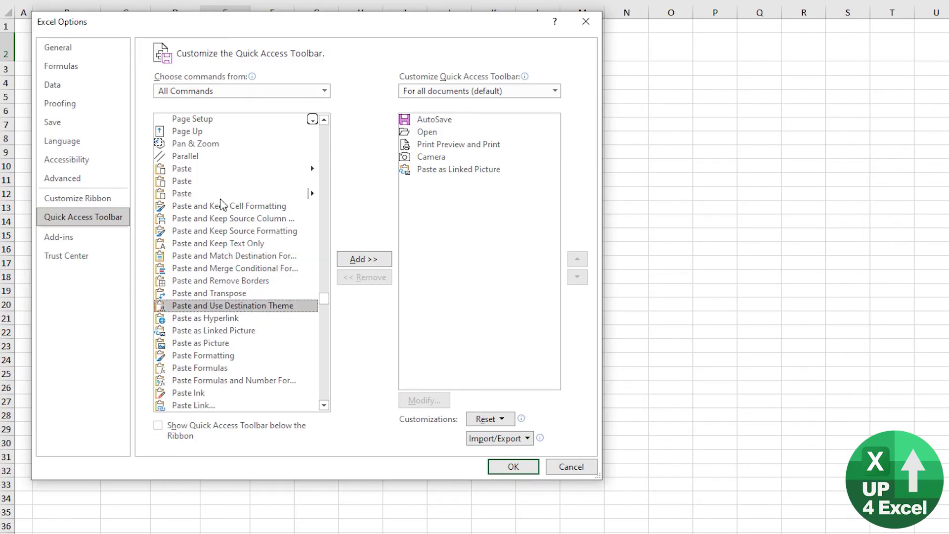
{"action": "key", "text": "Down"}
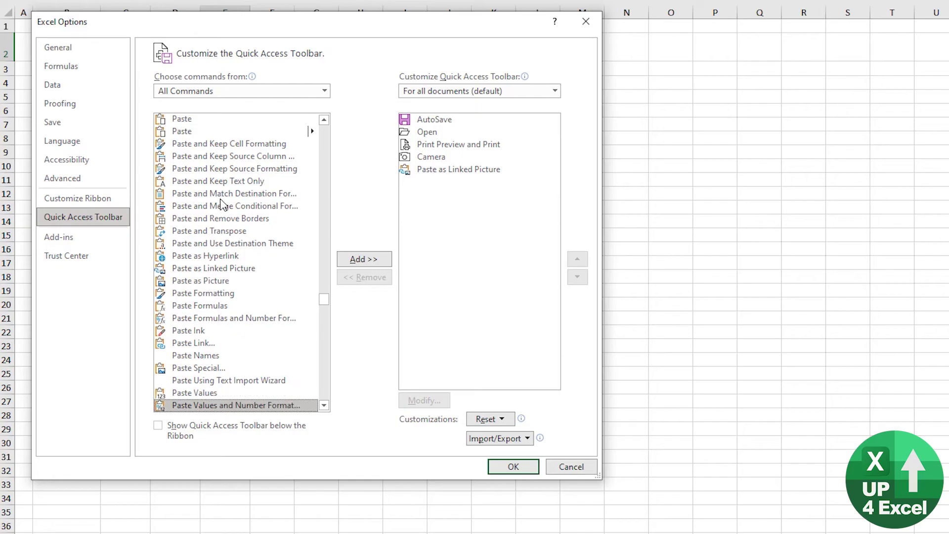
{"action": "key", "text": "Up"}
{"action": "key", "text": "Up"}
{"action": "key", "text": "Up"}
{"action": "key", "text": "Up"}
{"action": "key", "text": "Up"}
{"action": "key", "text": "Up"}
{"action": "key", "text": "Up"}
{"action": "key", "text": "Up"}
{"action": "key", "text": "Up"}
{"action": "key", "text": "Up"}
{"action": "key", "text": "Up"}
{"action": "key", "text": "Up"}
{"action": "key", "text": "Up"}
{"action": "key", "text": "Up"}
{"action": "key", "text": "Up"}
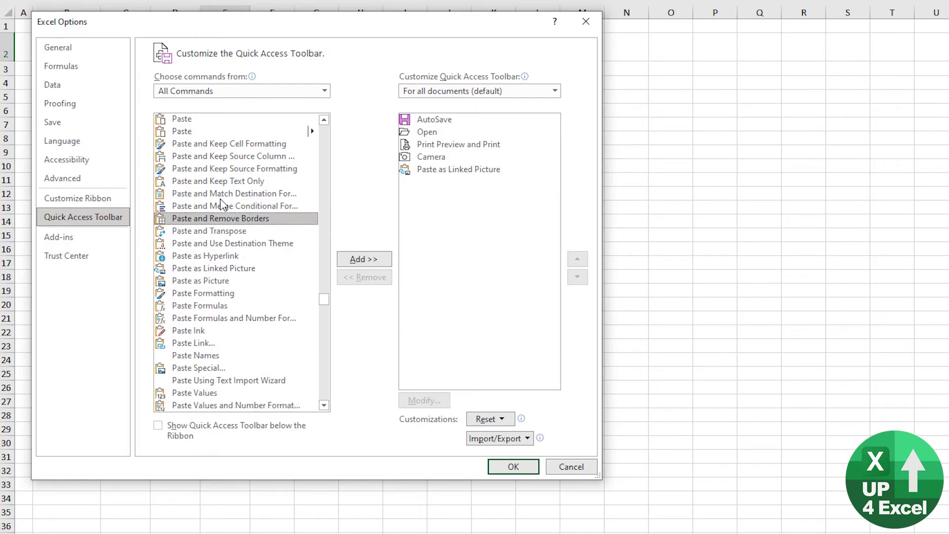
{"action": "left_click", "coordinate": [440, 169]}
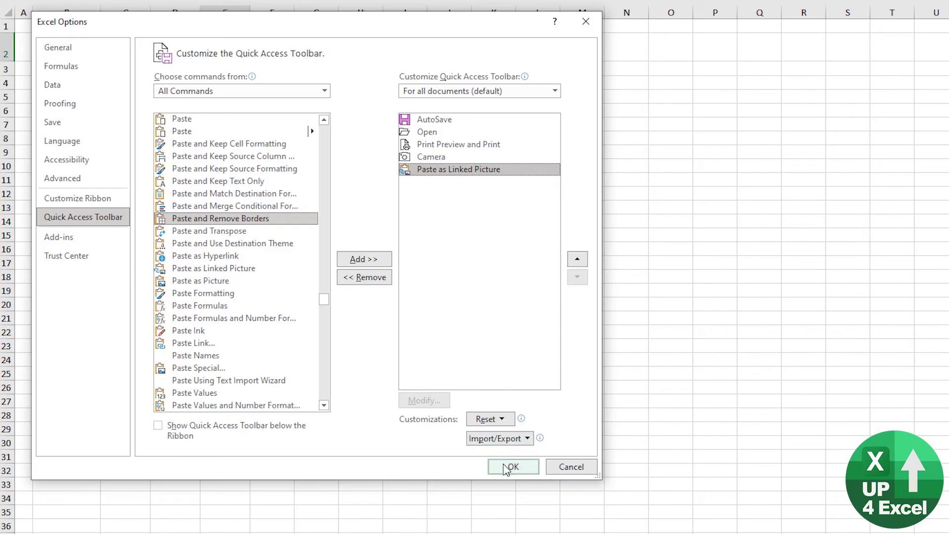
{"action": "left_click", "coordinate": [571, 466]}
{"action": "key", "text": "ctrl+a"}
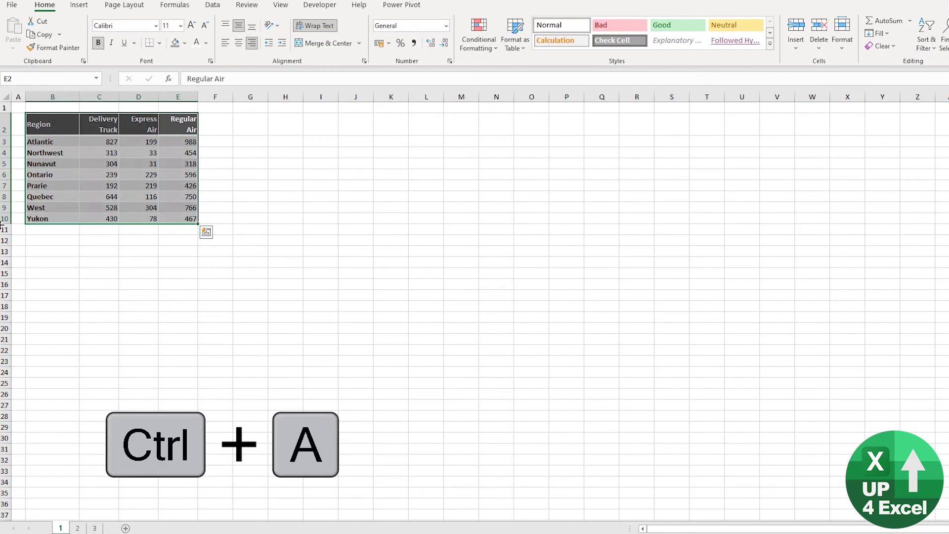
{"action": "key", "text": "ctrl+c"}
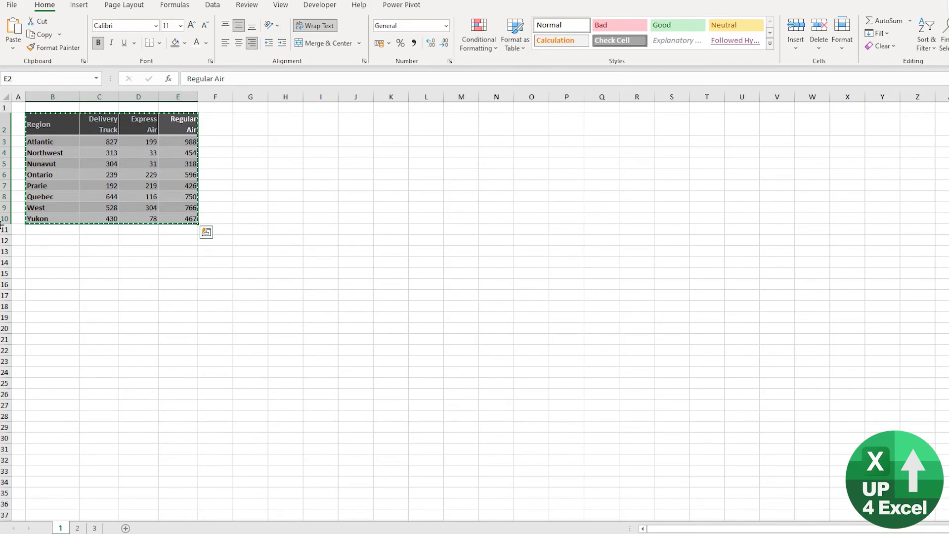
{"action": "left_click", "coordinate": [265, 119]}
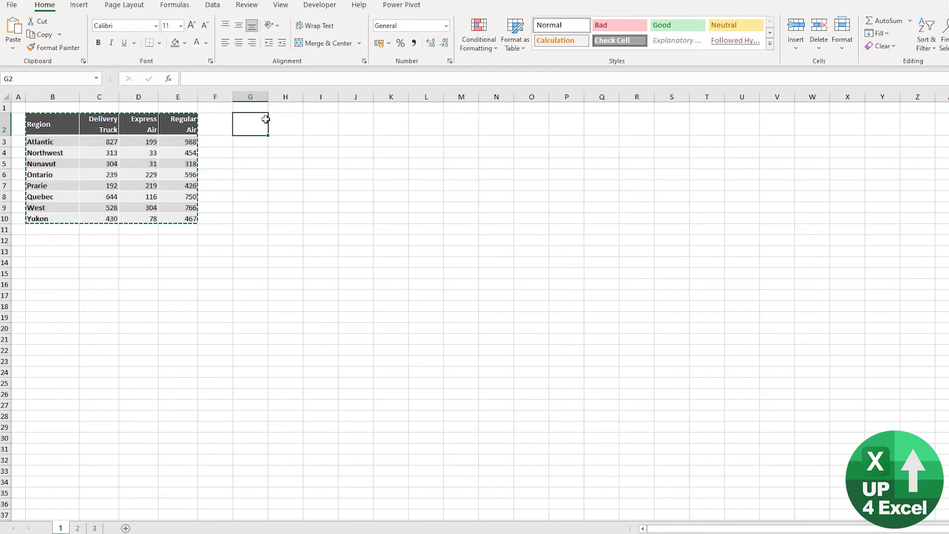
{"action": "key", "text": "alt"}
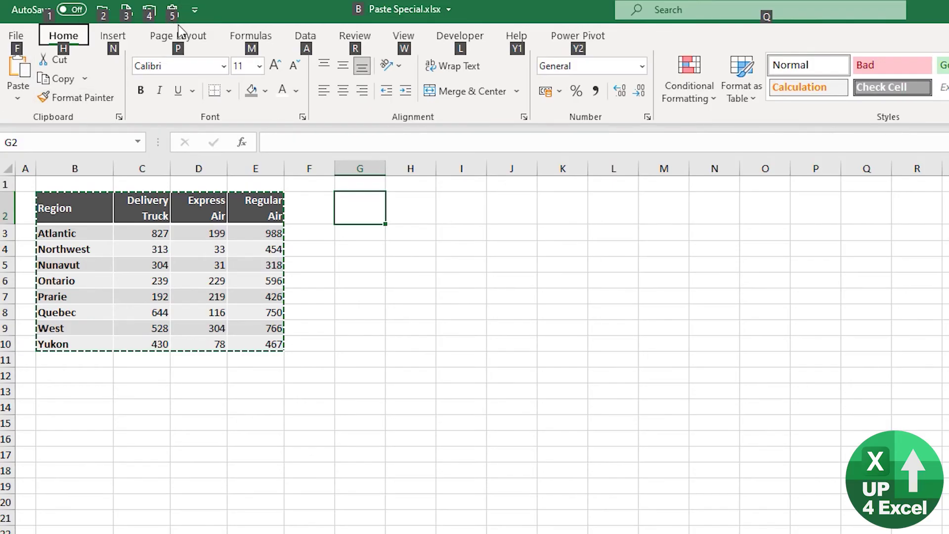
{"action": "key", "text": "h"}
{"action": "key", "text": "v"}
{"action": "key", "text": "i"}
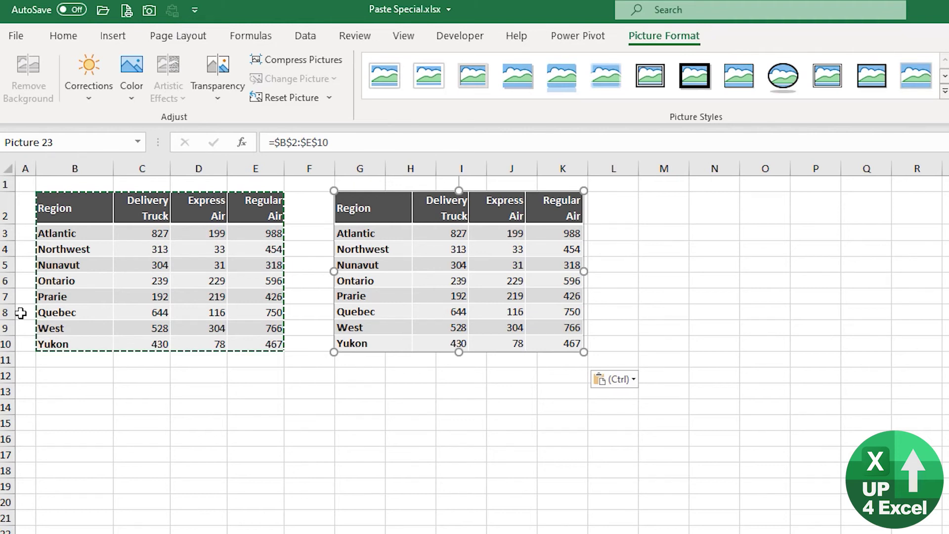
{"action": "left_click", "coordinate": [57, 378]}
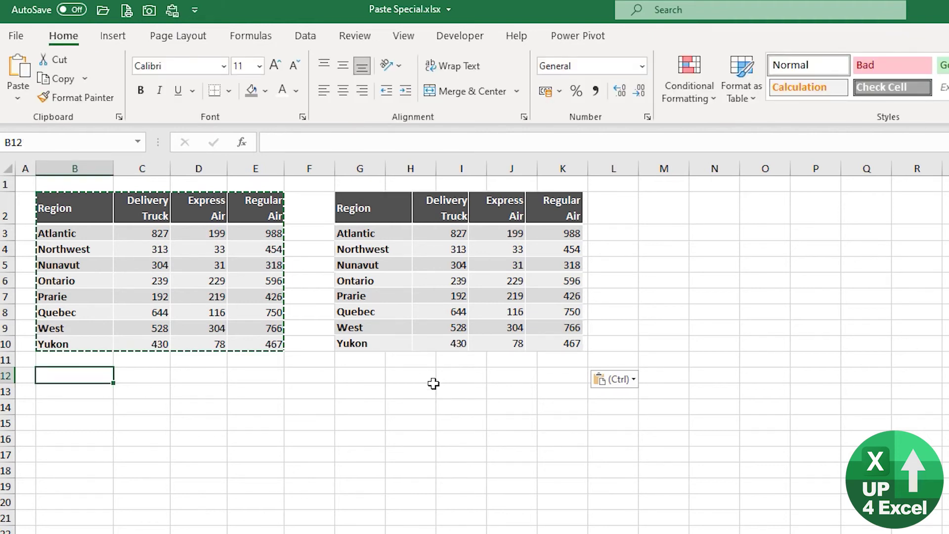
{"action": "key", "text": "alt"}
{"action": "key", "text": "h"}
{"action": "key", "text": "v"}
{"action": "key", "text": "i"}
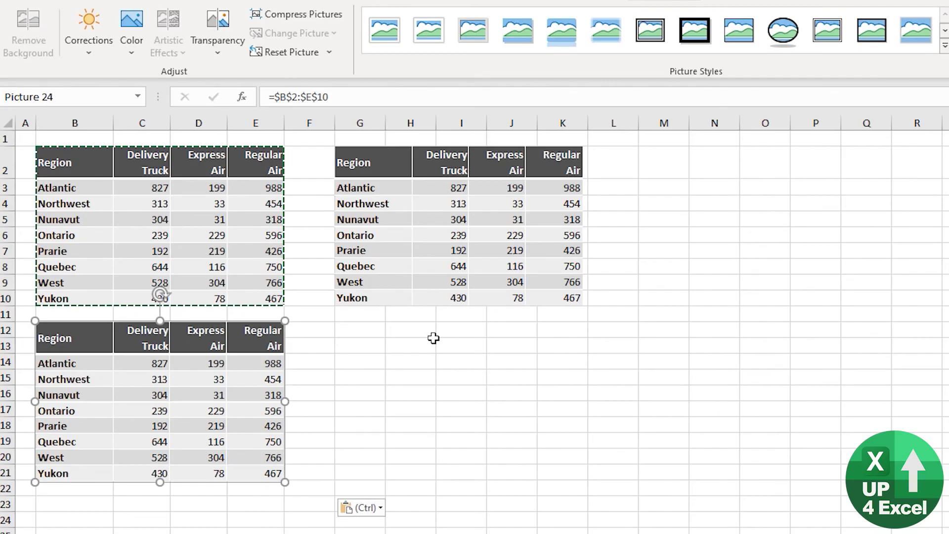
{"action": "key", "text": "Delete"}
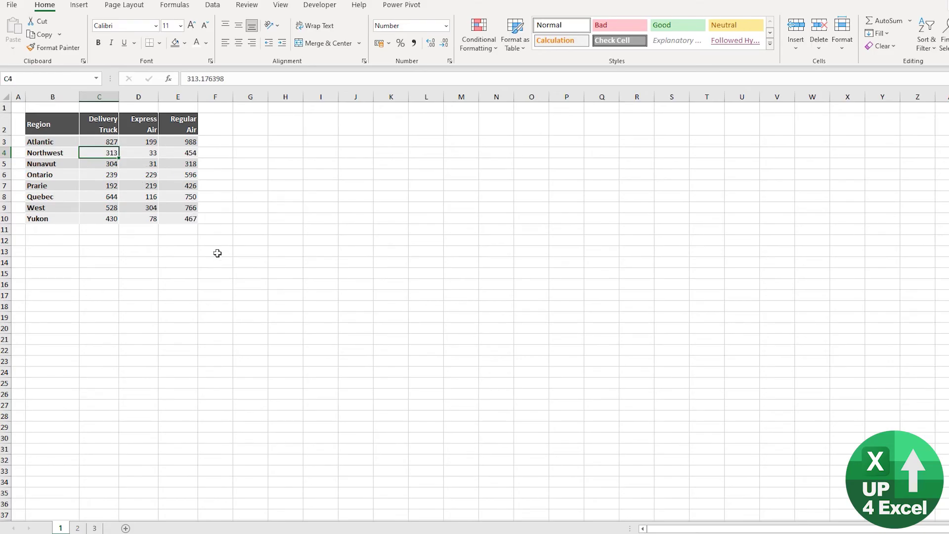
Enter 1,000 in helper cell G7 and copy it.
{"action": "left_click", "coordinate": [249, 183]}
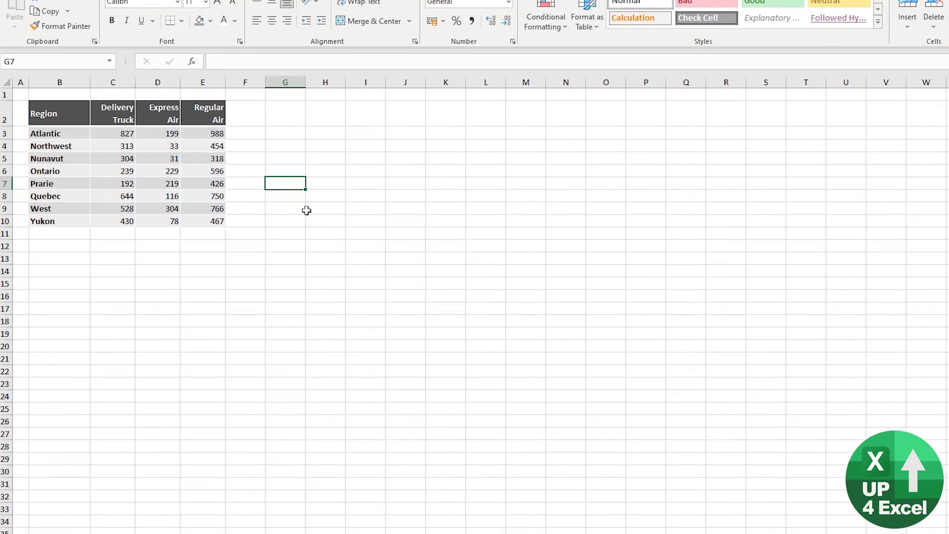
{"action": "type", "text": "1"}
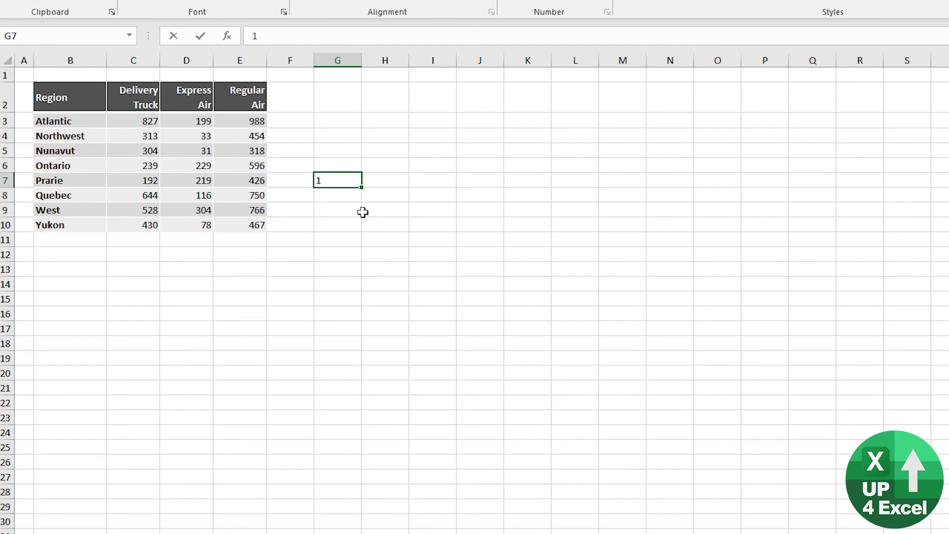
{"action": "type", "text": ",000"}
{"action": "key", "text": "Return"}
{"action": "key", "text": "Up"}
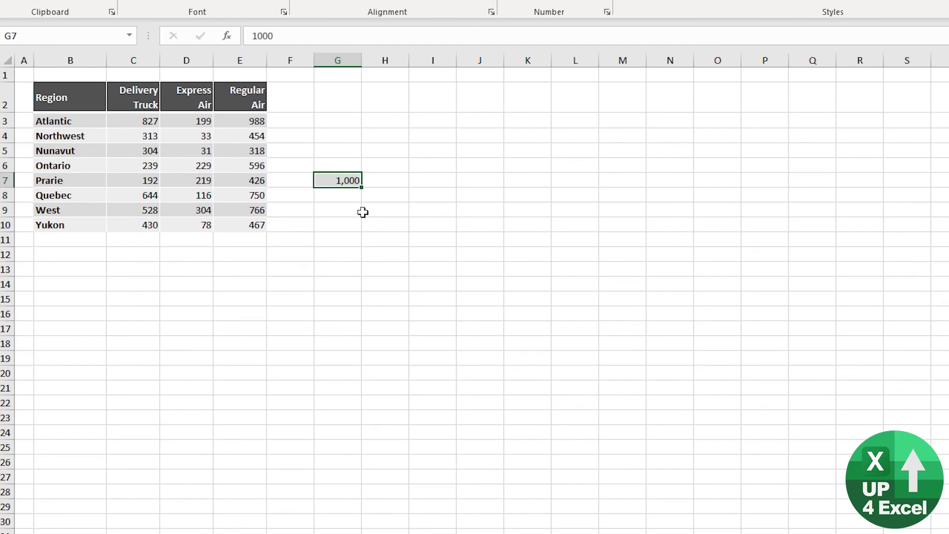
{"action": "key", "text": "ctrl+c"}
Multiply the shipping figures in C3:E10 by the copied 1,000 with Paste Special Multiply.
{"action": "left_click", "coordinate": [155, 131]}
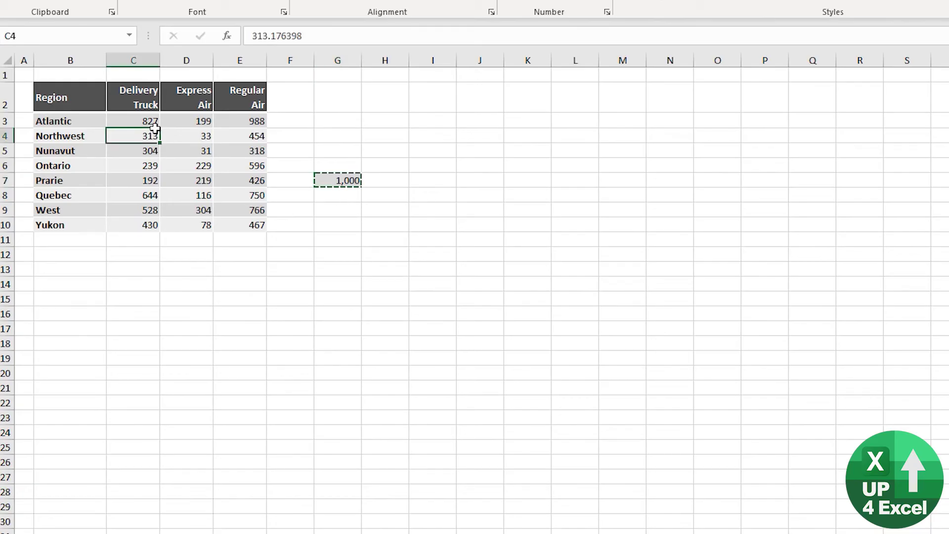
{"action": "left_click_drag", "start_coordinate": [151, 122], "coordinate": [237, 224]}
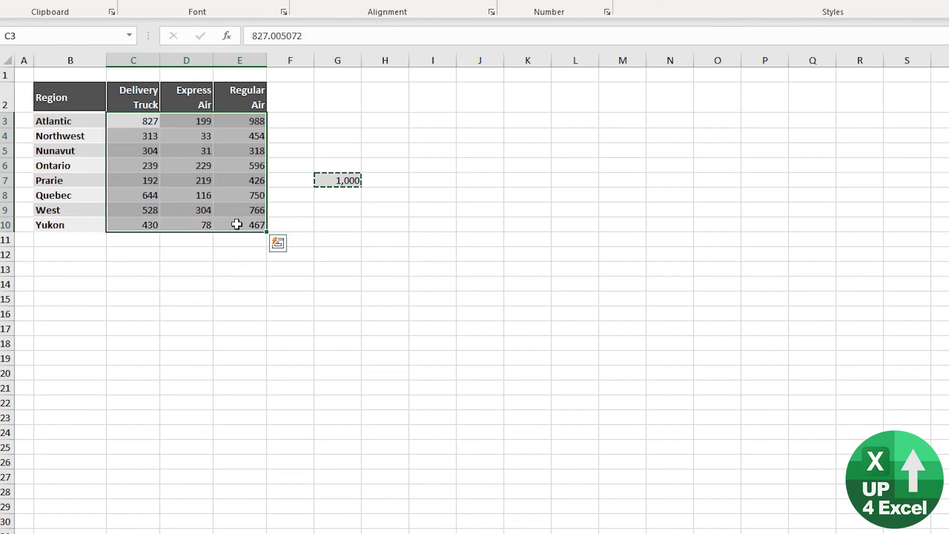
{"action": "key", "text": "ctrl+alt+v"}
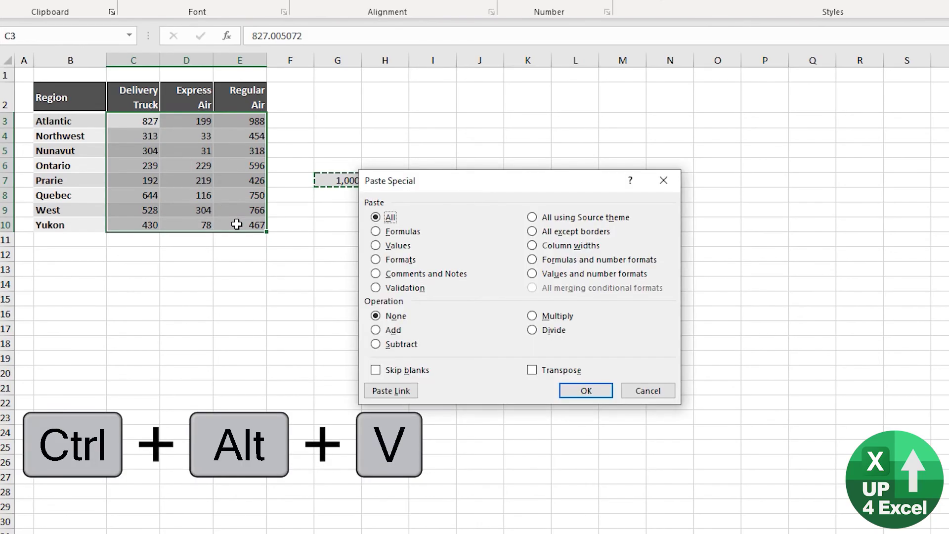
{"action": "key", "text": "m"}
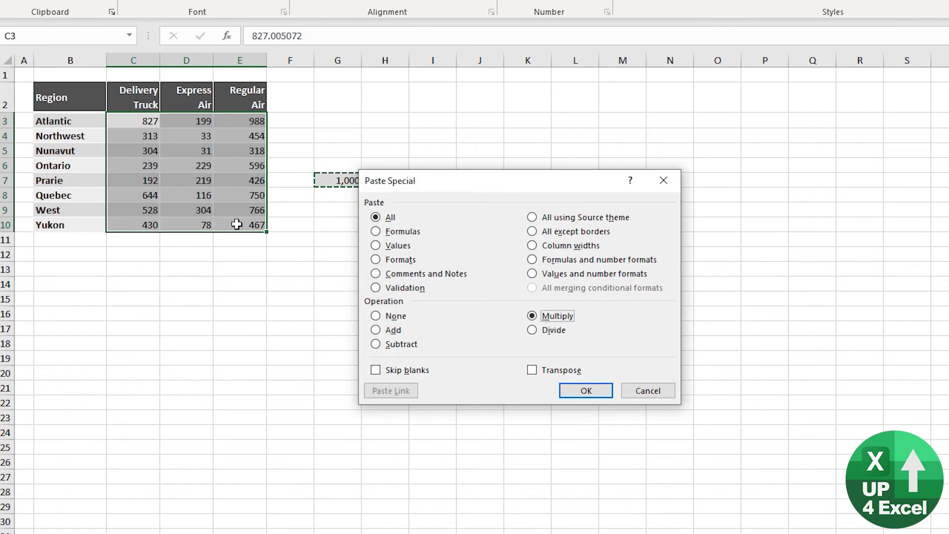
{"action": "key", "text": "Return"}
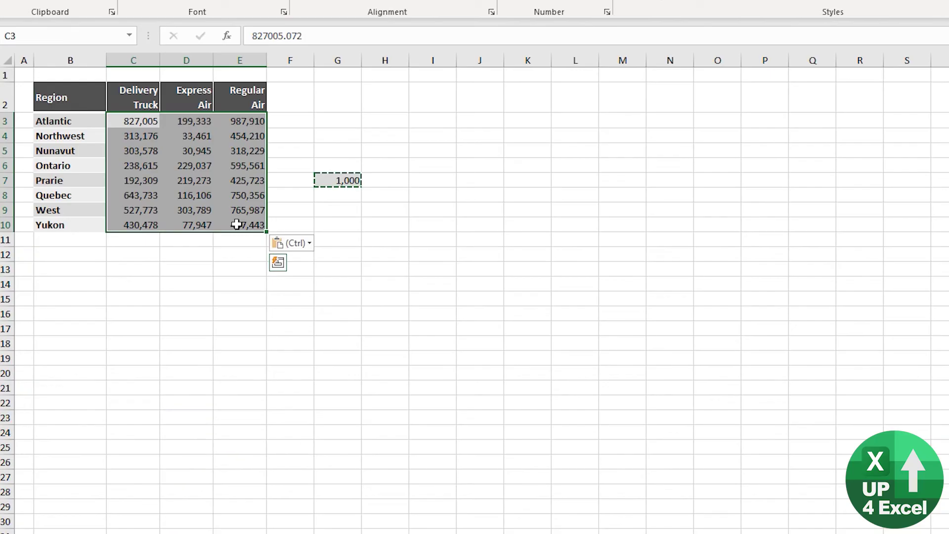
Divide C3:E10 by the copied 1,000 to restore original values like 827.005072.
{"action": "key", "text": "ctrl+alt+v"}
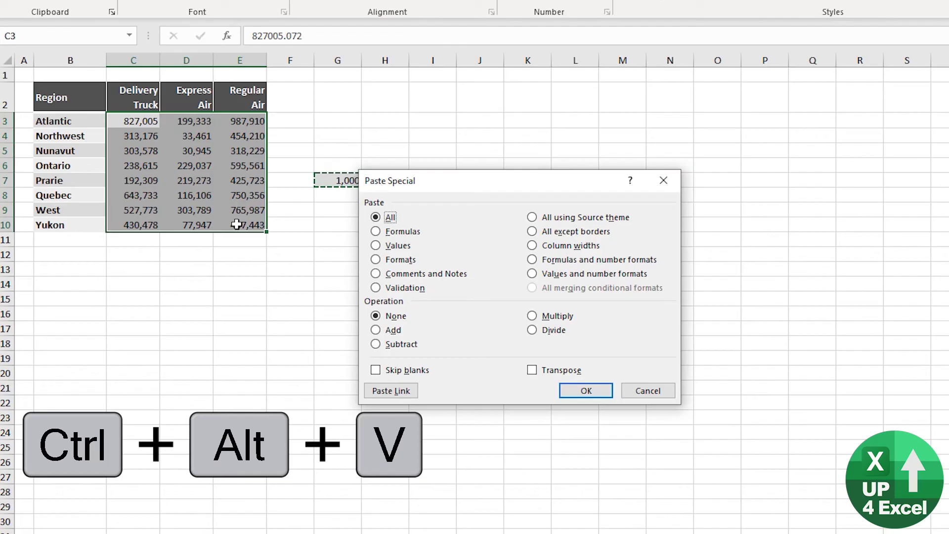
{"action": "key", "text": "alt+i"}
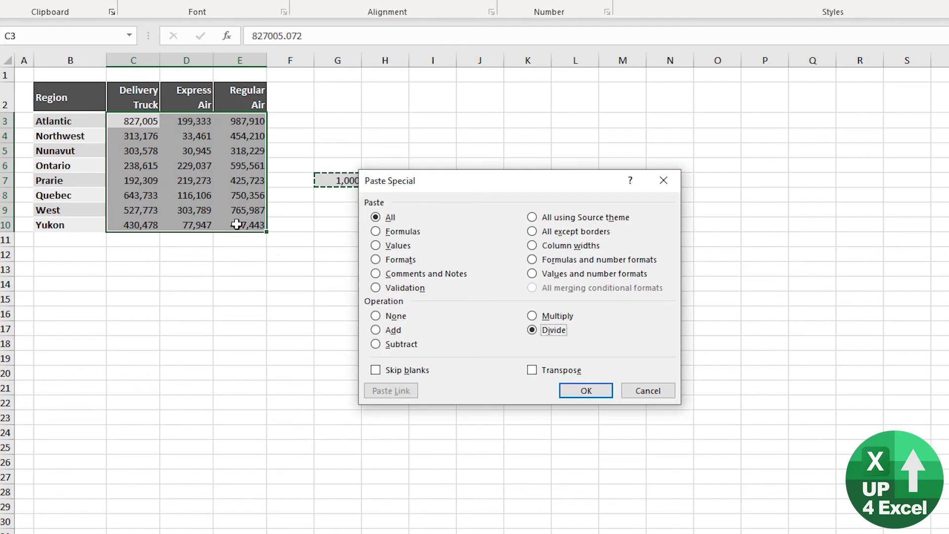
{"action": "key", "text": "Return"}
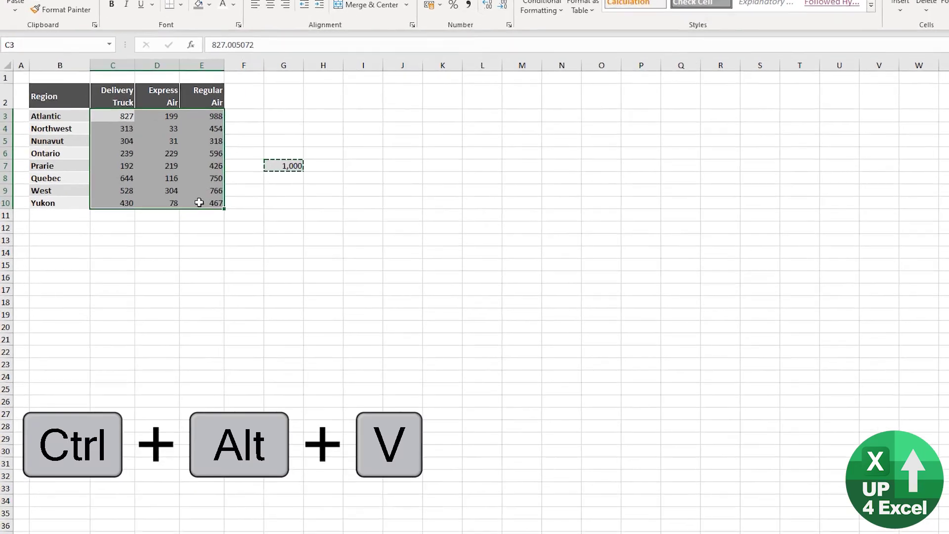
{"action": "key", "text": "ctrl+alt+v"}
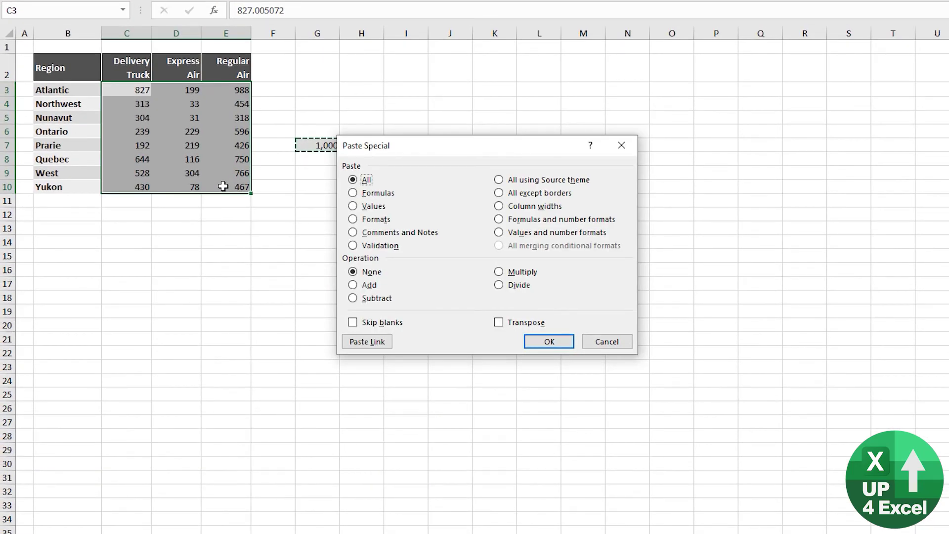
Multiply the figures by 1,000 again with Paste Special Values and Multiply.
{"action": "key", "text": "v"}
{"action": "key", "text": "m"}
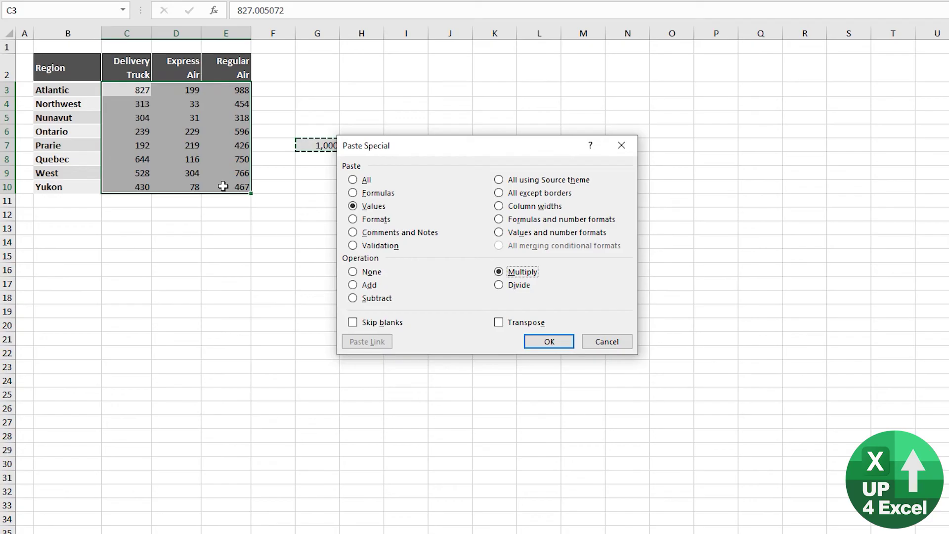
{"action": "key", "text": "Return"}
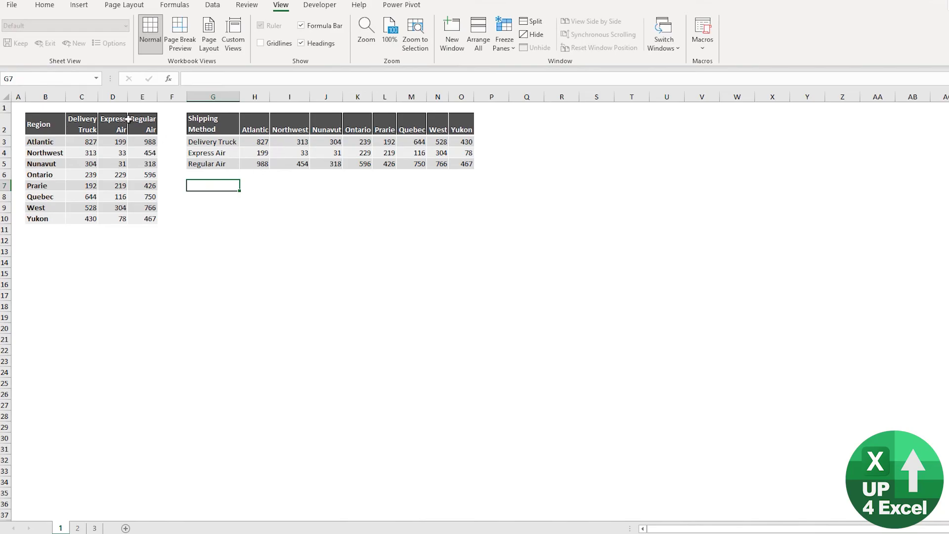
Select the transposed table and undo its move so it sits back at G2:O5.
{"action": "left_click_drag", "start_coordinate": [65, 95], "coordinate": [64, 93]}
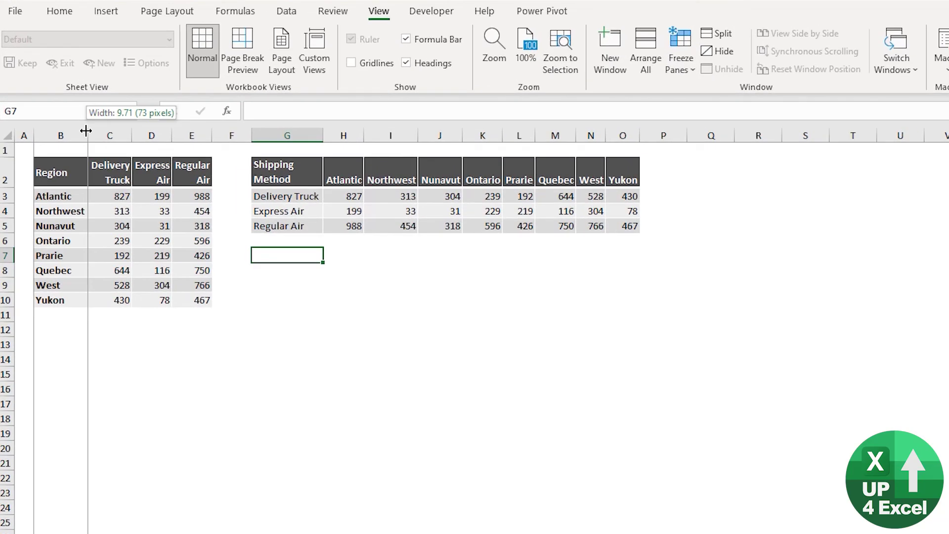
{"action": "left_click_drag", "start_coordinate": [86, 130], "coordinate": [86, 130]}
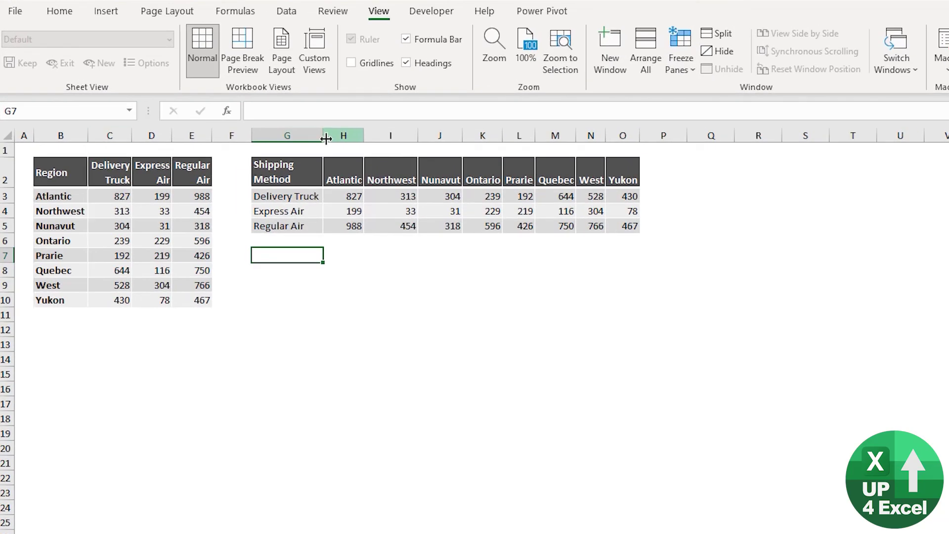
{"action": "left_click_drag", "start_coordinate": [322, 142], "coordinate": [321, 140]}
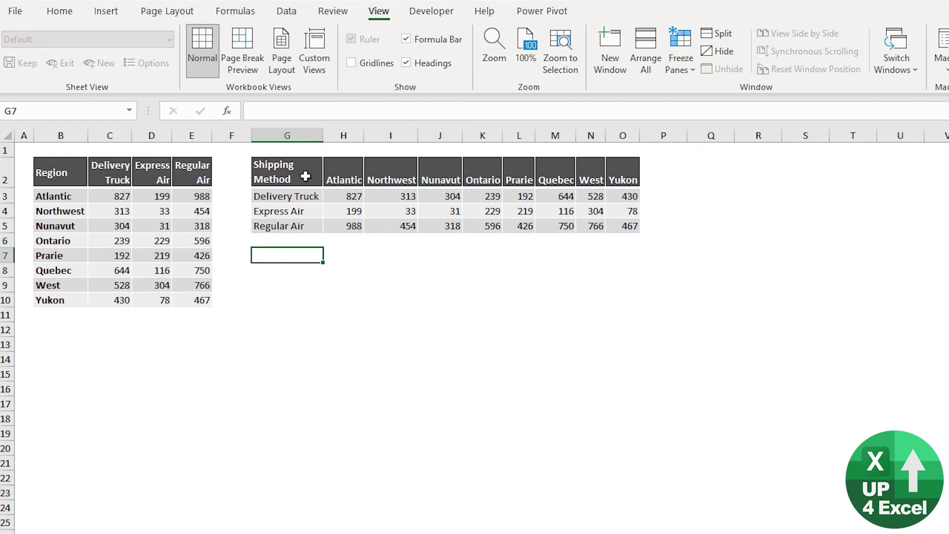
{"action": "left_click_drag", "start_coordinate": [305, 176], "coordinate": [346, 178]}
{"action": "left_click_drag", "start_coordinate": [544, 245], "coordinate": [372, 396]}
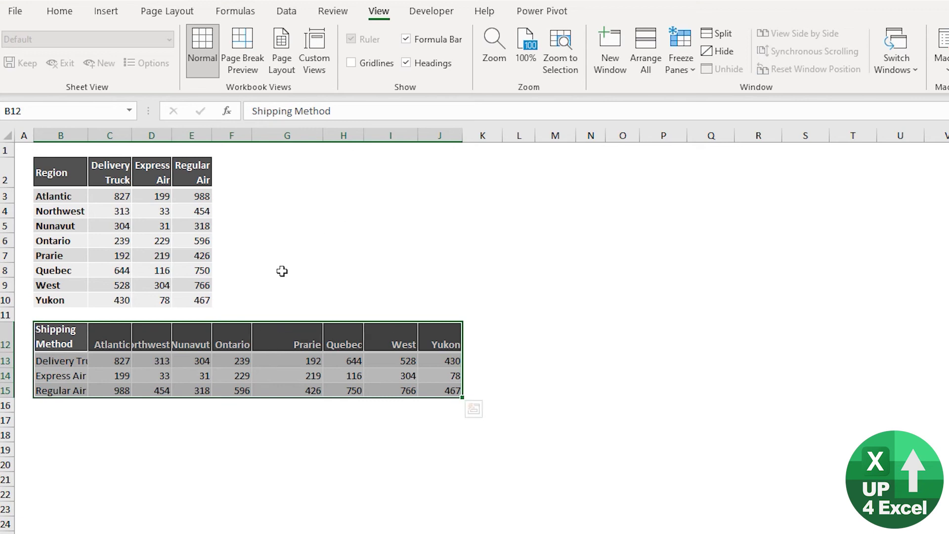
{"action": "key", "text": "ctrl+z"}
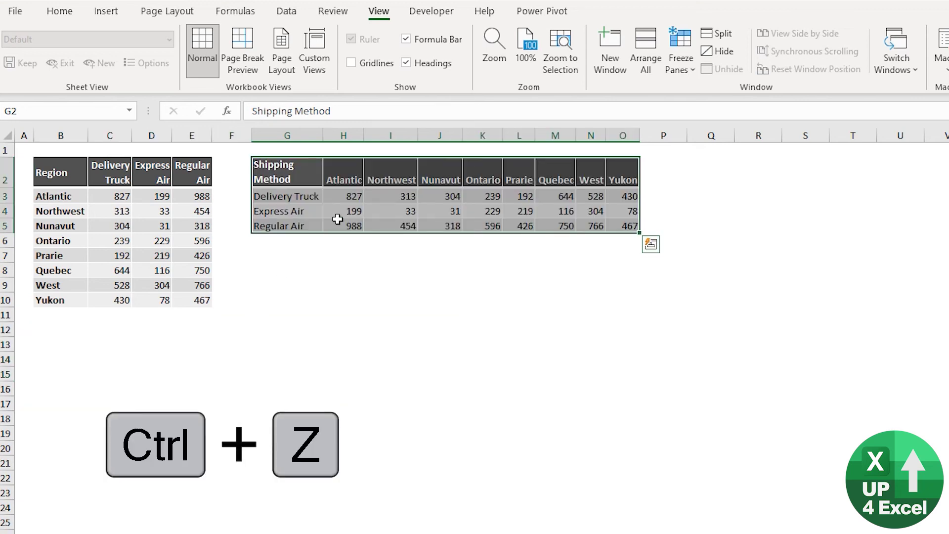
Paste G2:O5 as a linked picture and place it below the region table.
{"action": "key", "text": "ctrl+c"}
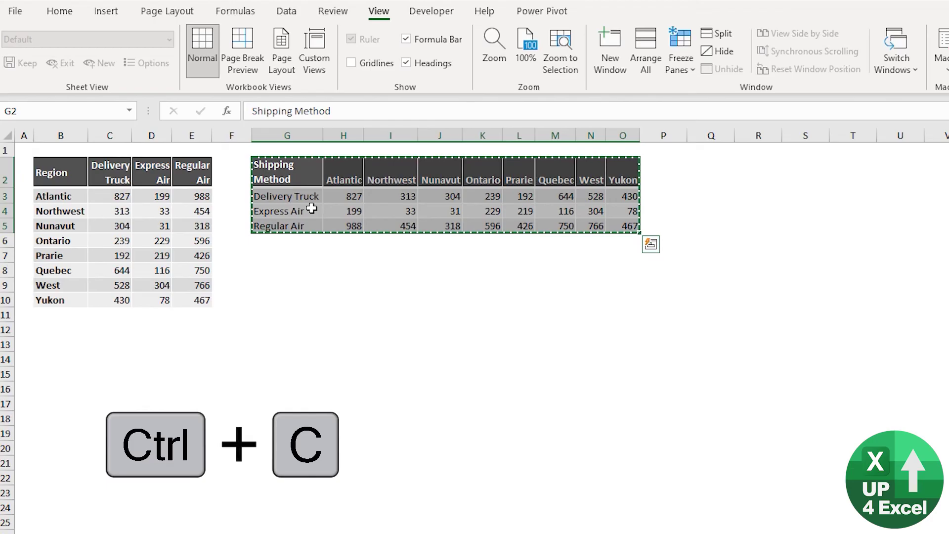
{"action": "key", "text": "alt"}
{"action": "key", "text": "h"}
{"action": "key", "text": "v"}
{"action": "key", "text": "i"}
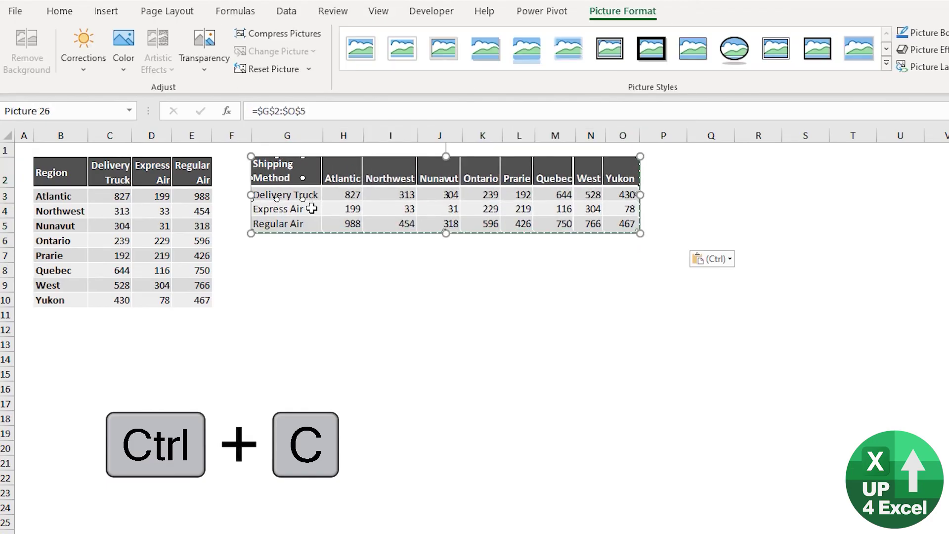
{"action": "left_click_drag", "start_coordinate": [372, 210], "coordinate": [136, 369]}
{"action": "left_click", "coordinate": [319, 286]}
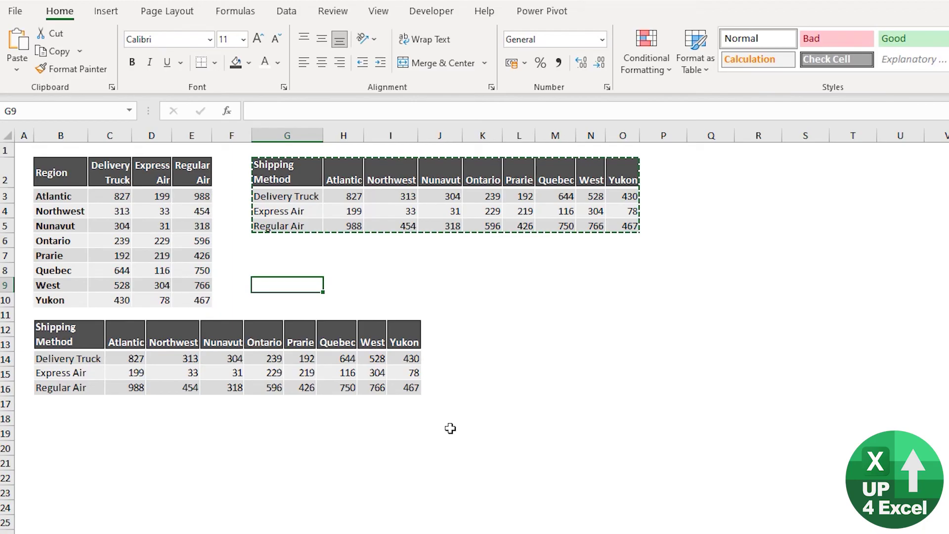
Clear the pending copy and select the whole transposed shipping table.
{"action": "left_click", "coordinate": [79, 51]}
{"action": "key", "text": "Escape"}
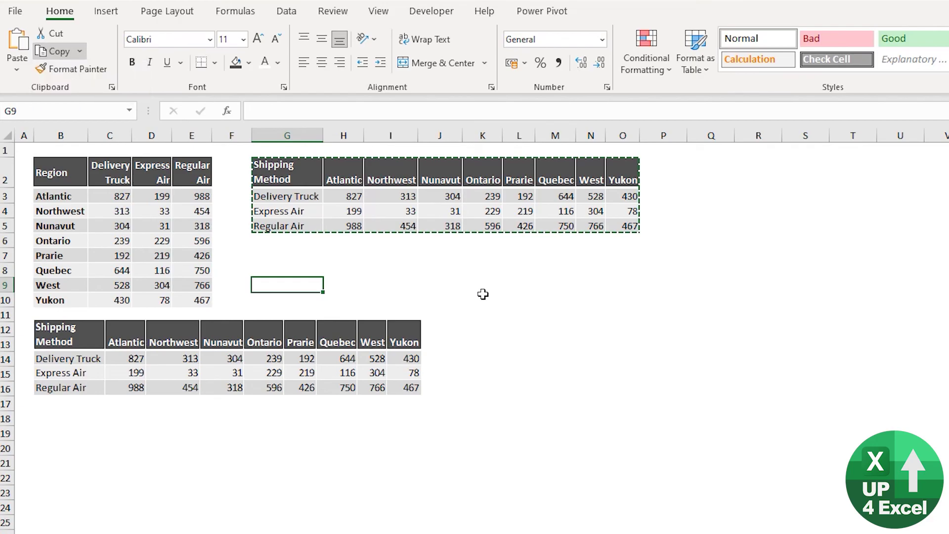
{"action": "left_click", "coordinate": [437, 211]}
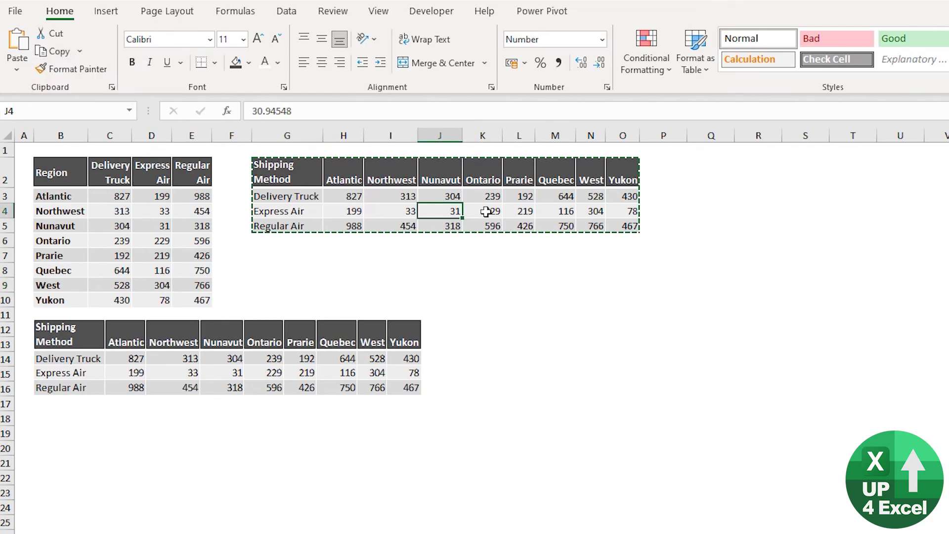
{"action": "key", "text": "Escape"}
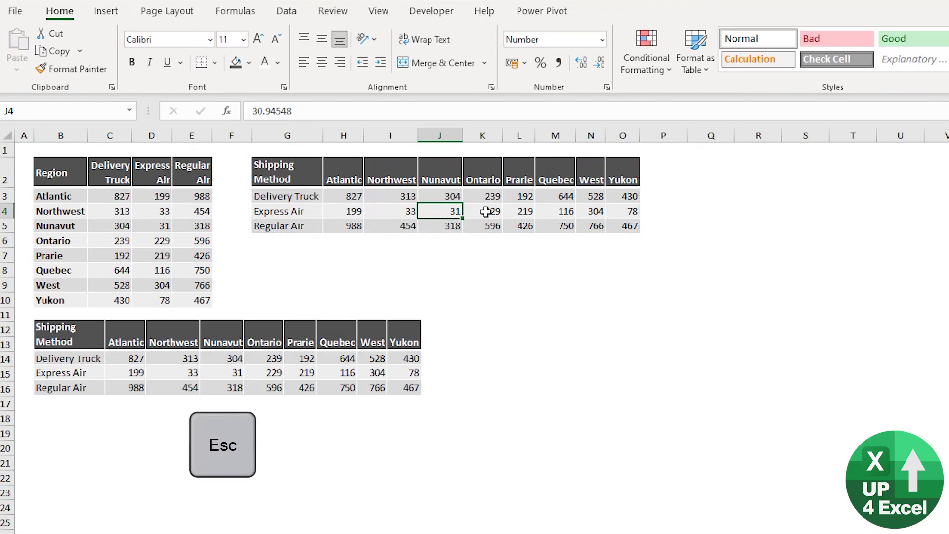
{"action": "key", "text": "ctrl+a"}
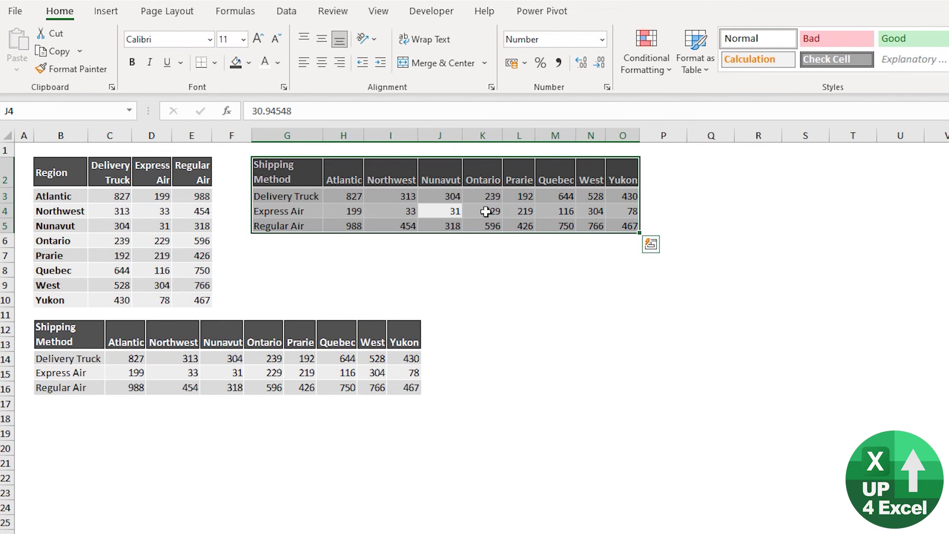
Apply a red-to-green Color Scale from Quick Analysis and check the linked picture mirrors it.
{"action": "key", "text": "ctrl+q"}
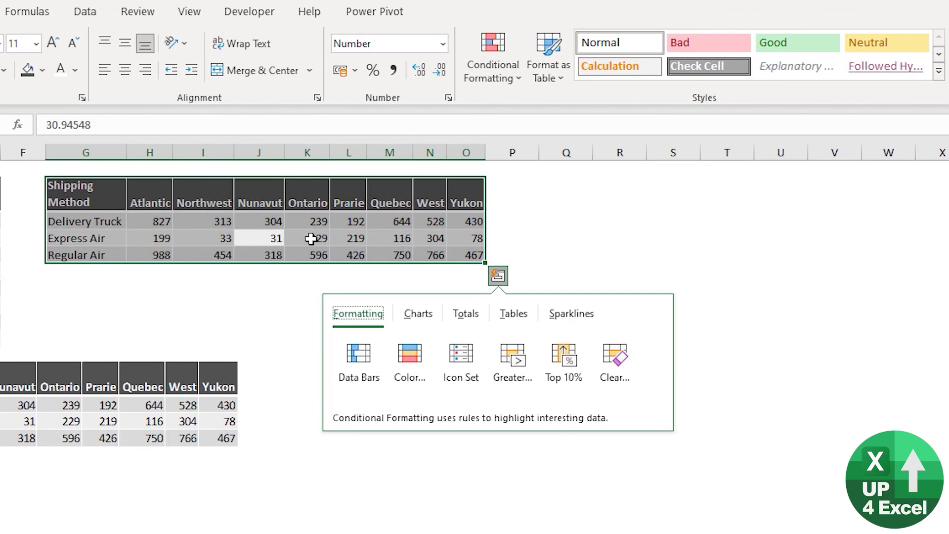
{"action": "key", "text": "Tab"}
{"action": "key", "text": "Right"}
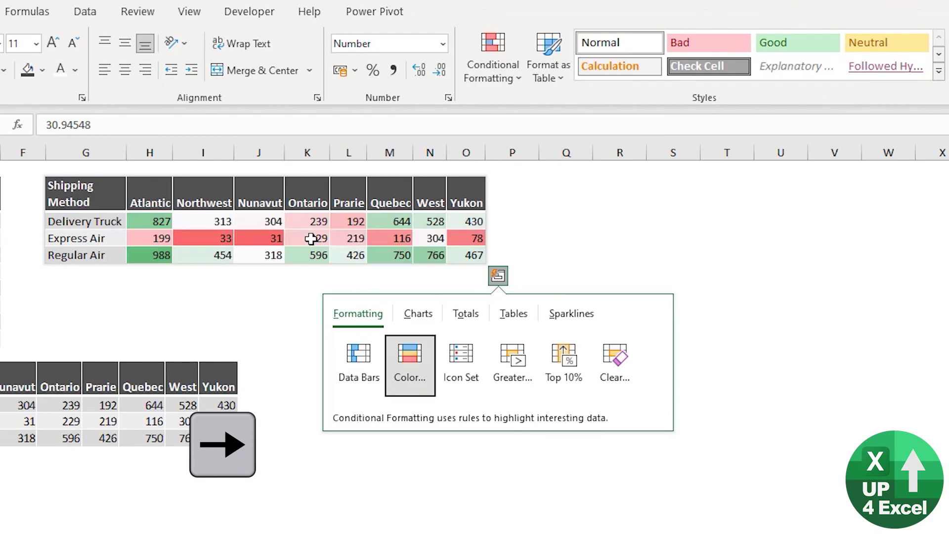
{"action": "key", "text": "Left"}
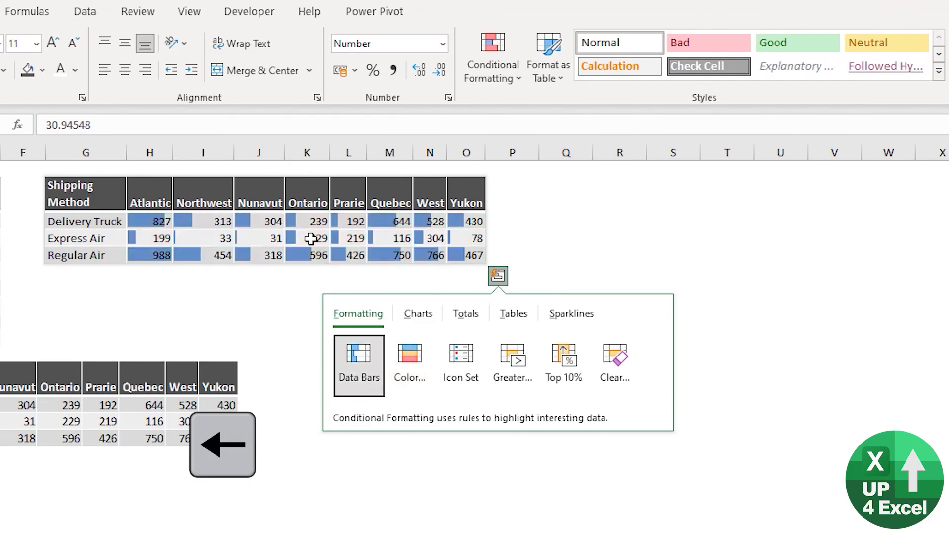
{"action": "key", "text": "Right"}
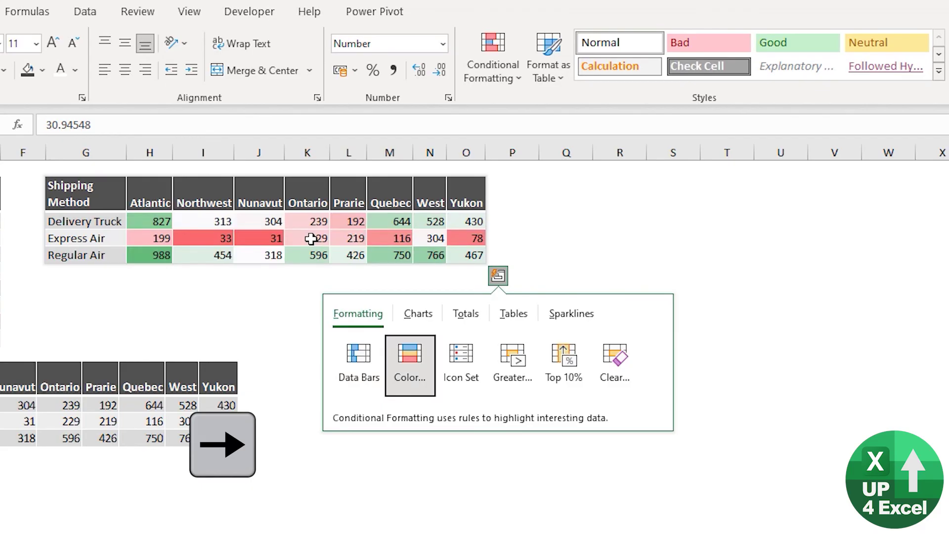
{"action": "key", "text": "Return"}
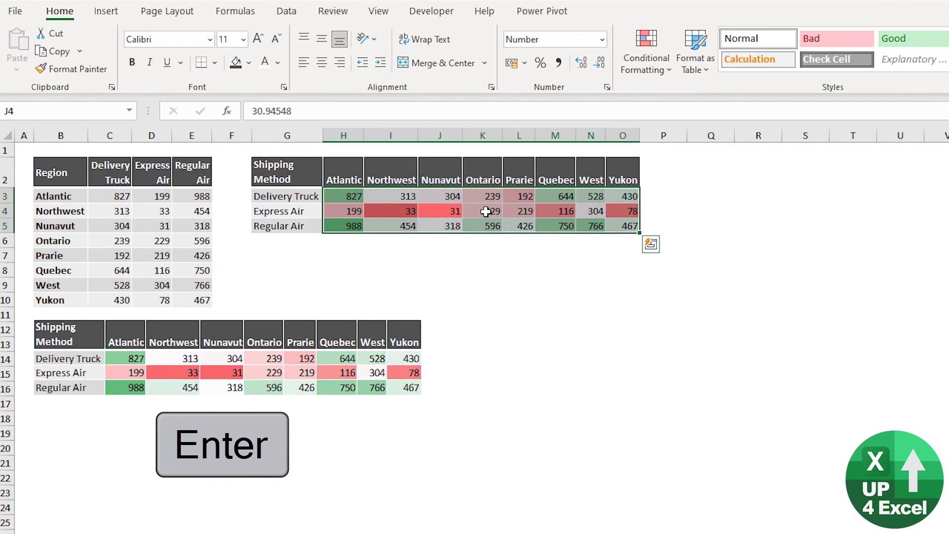
{"action": "left_click", "coordinate": [217, 380]}
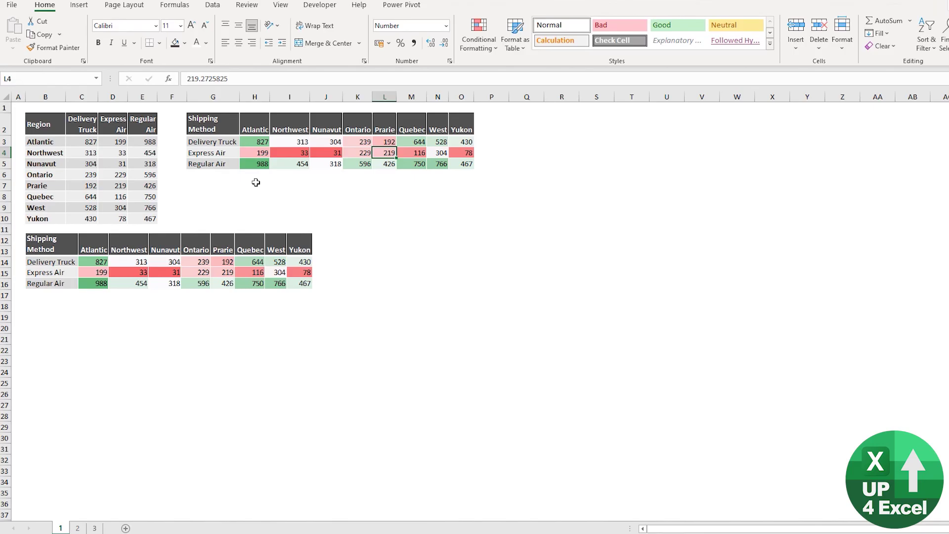
Select the table and browse Quick Analysis categories and formatting previews without applying any.
{"action": "left_click", "coordinate": [281, 155]}
{"action": "key", "text": "ctrl+a"}
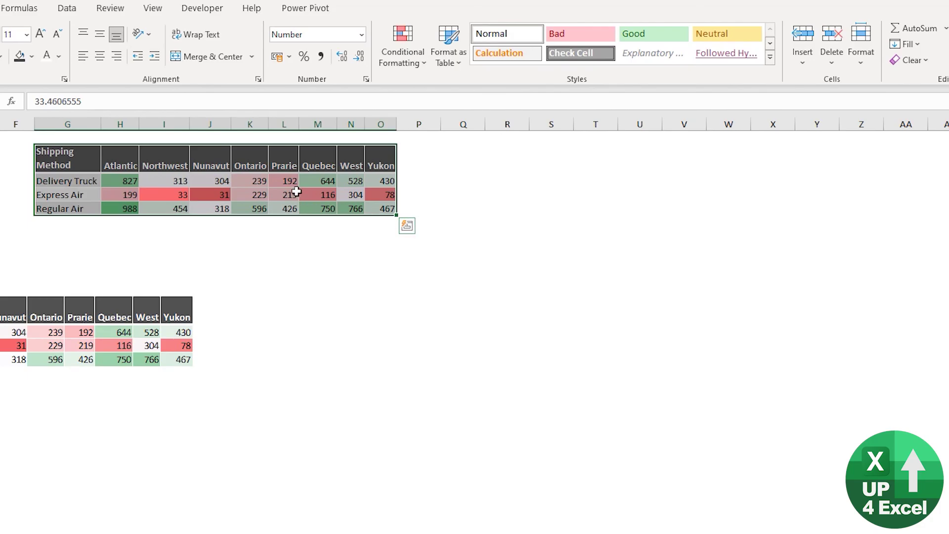
{"action": "key", "text": "ctrl+q"}
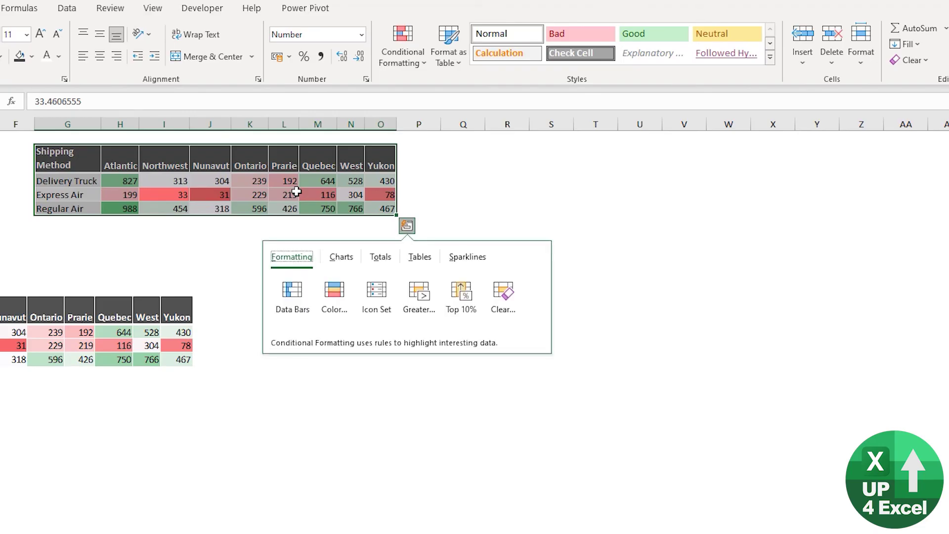
{"action": "key", "text": "Right"}
{"action": "key", "text": "Right"}
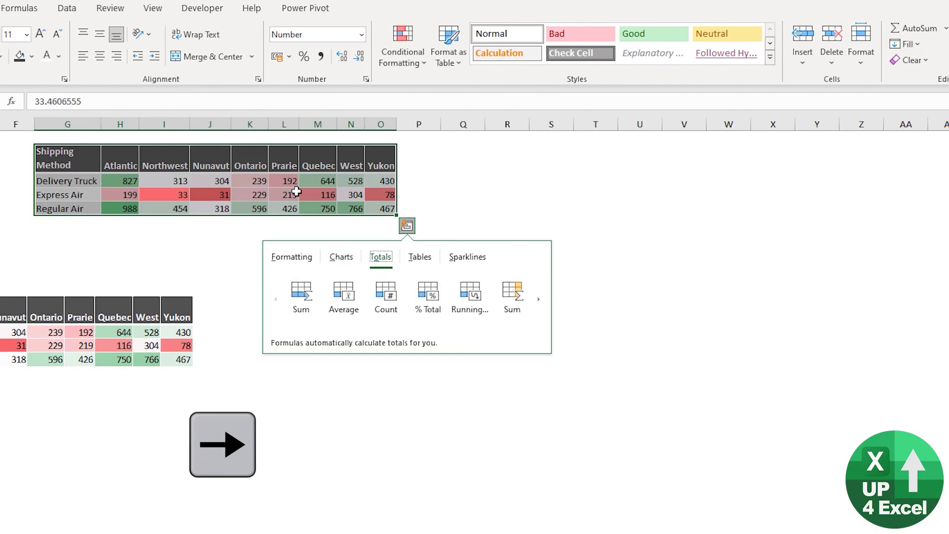
{"action": "key", "text": "Left"}
{"action": "key", "text": "Left"}
{"action": "key", "text": "Right"}
{"action": "key", "text": "Right"}
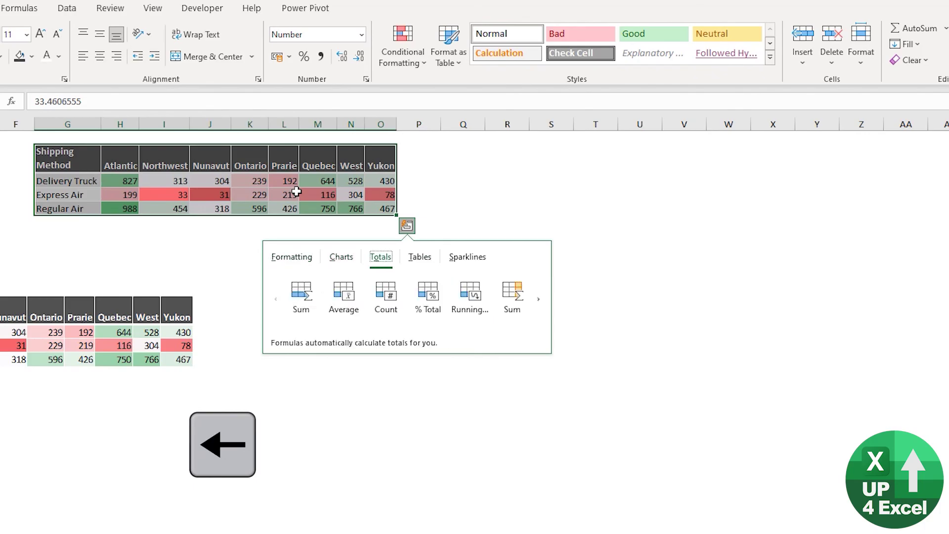
{"action": "key", "text": "Left"}
{"action": "key", "text": "Left"}
{"action": "key", "text": "Tab"}
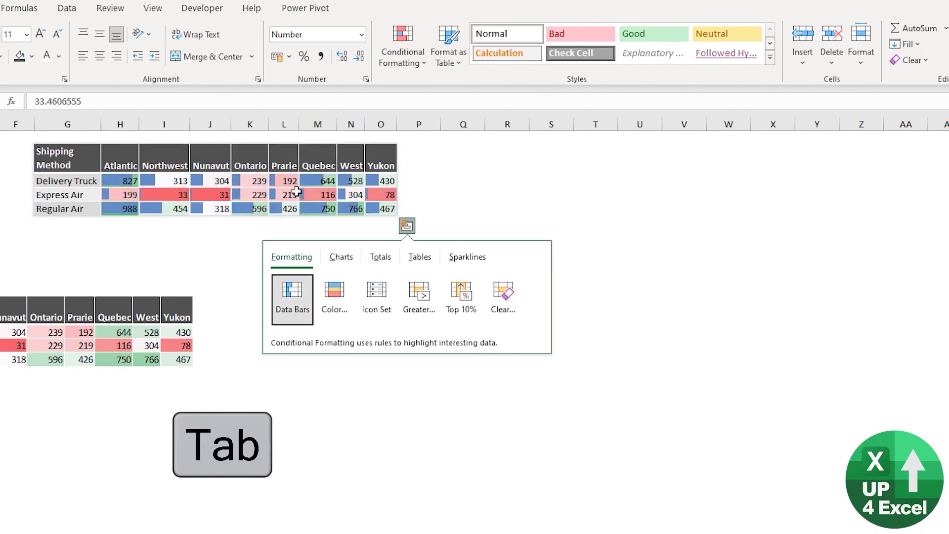
{"action": "key", "text": "Right"}
{"action": "key", "text": "Right"}
{"action": "key", "text": "Right"}
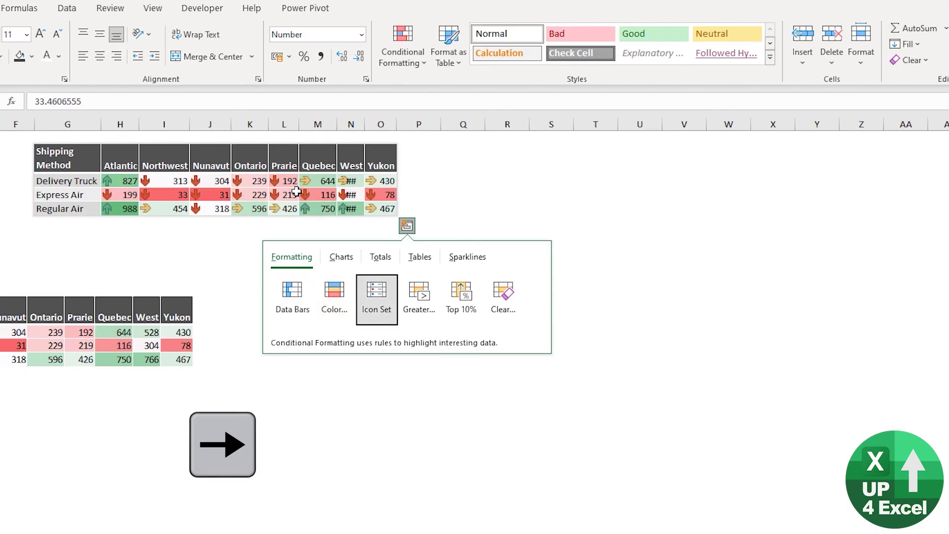
{"action": "key", "text": "Right"}
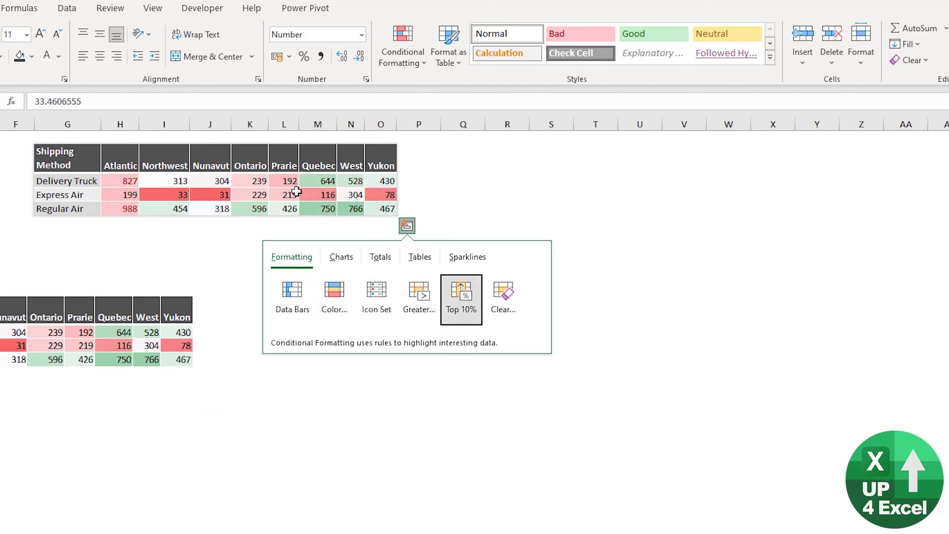
{"action": "key", "text": "Left"}
{"action": "key", "text": "Left"}
{"action": "key", "text": "Left"}
{"action": "key", "text": "Left"}
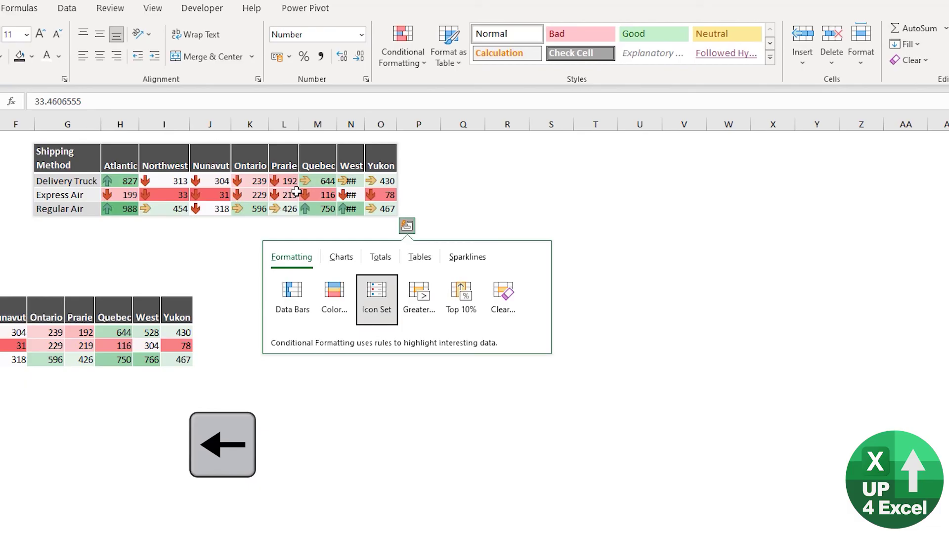
{"action": "key", "text": "Up"}
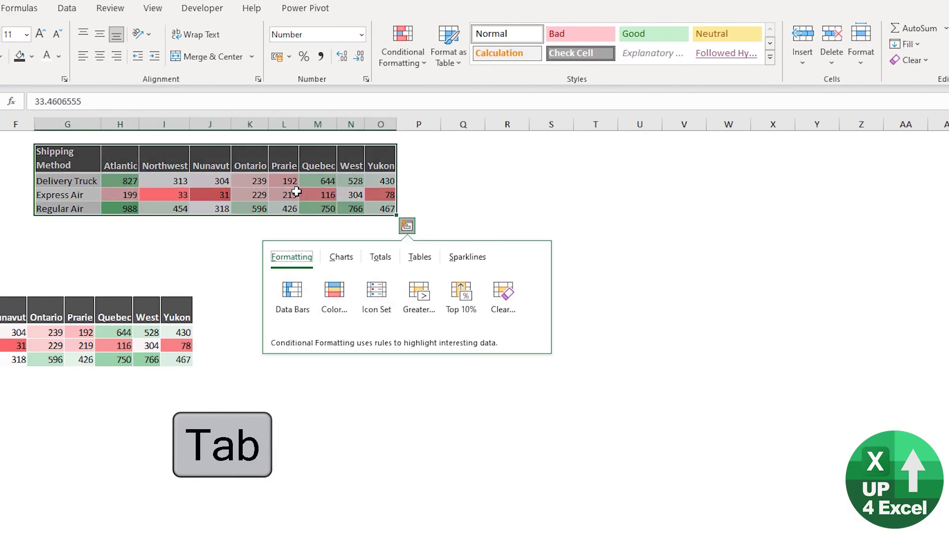
Insert a clustered column chart comparing Delivery Truck, Express Air and Regular Air by region.
{"action": "key", "text": "Tab"}
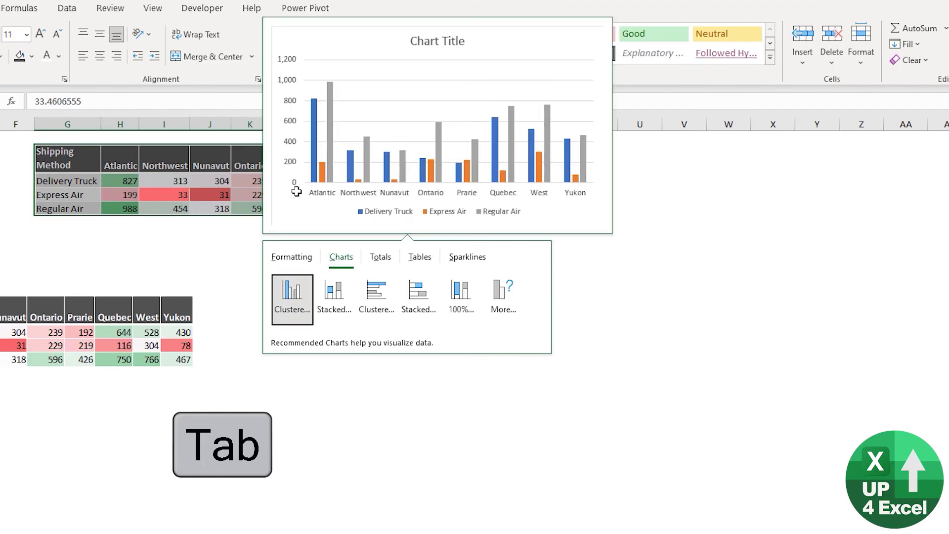
{"action": "key", "text": "Return"}
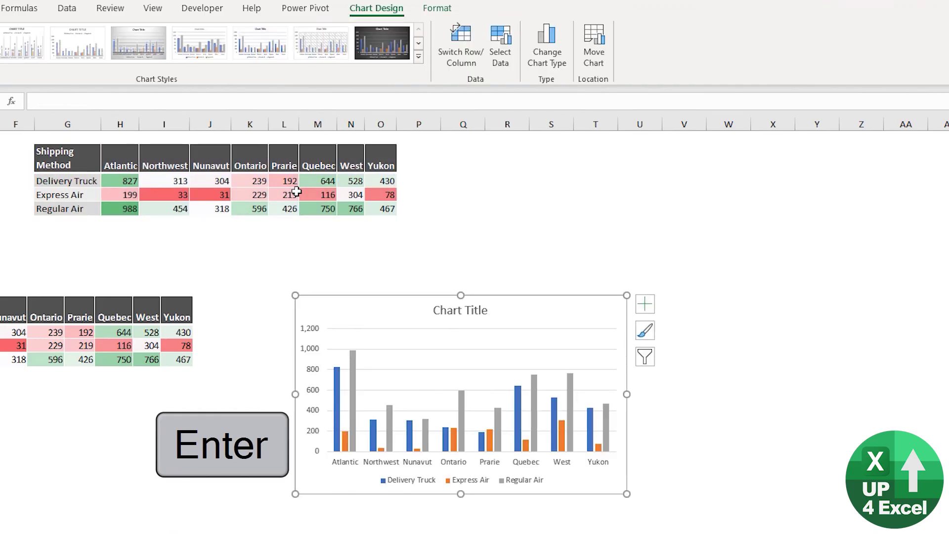